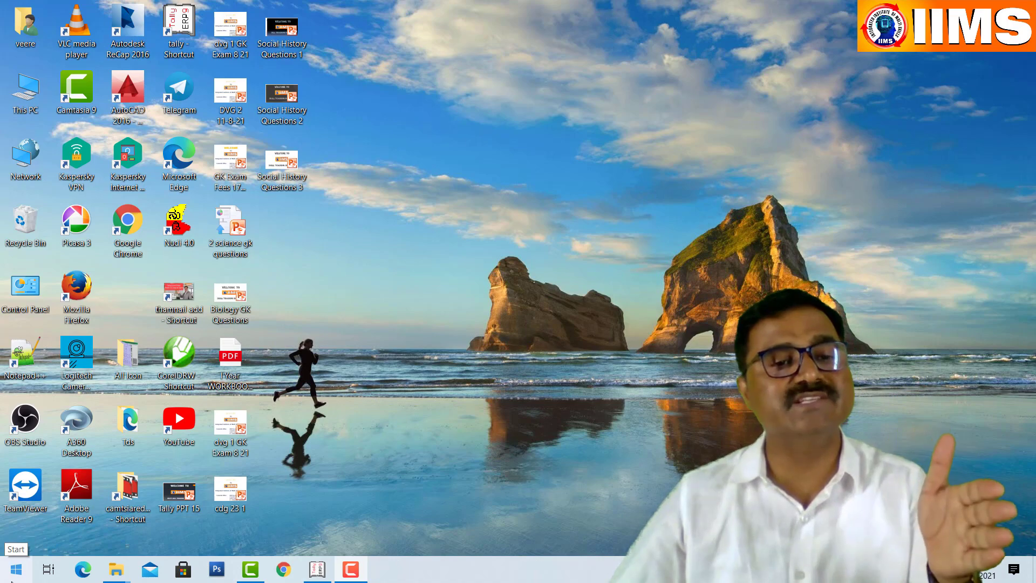
Search the Start menu for 'm' and launch Microsoft Word 2010.
left_click(16, 571)
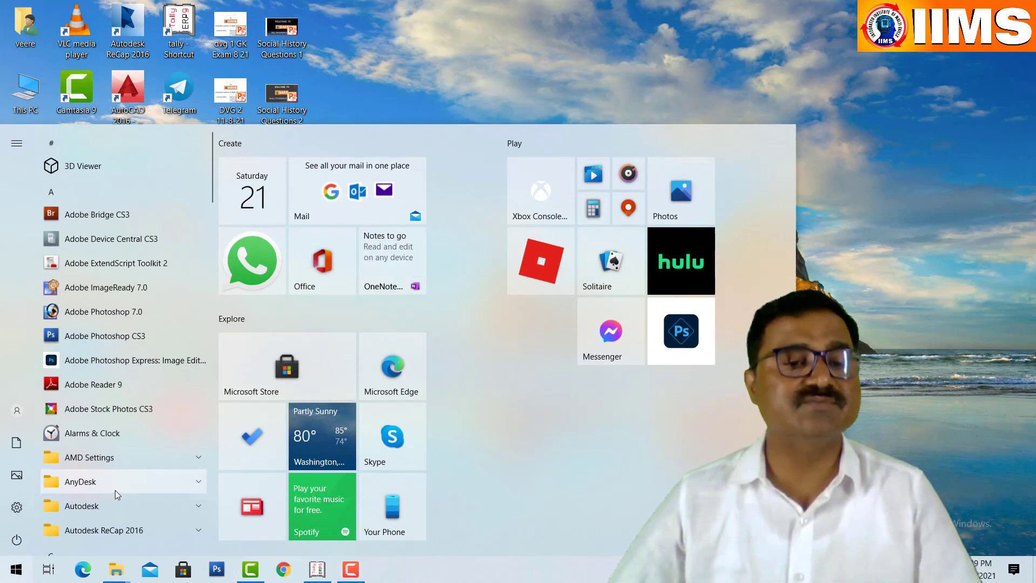
type("m")
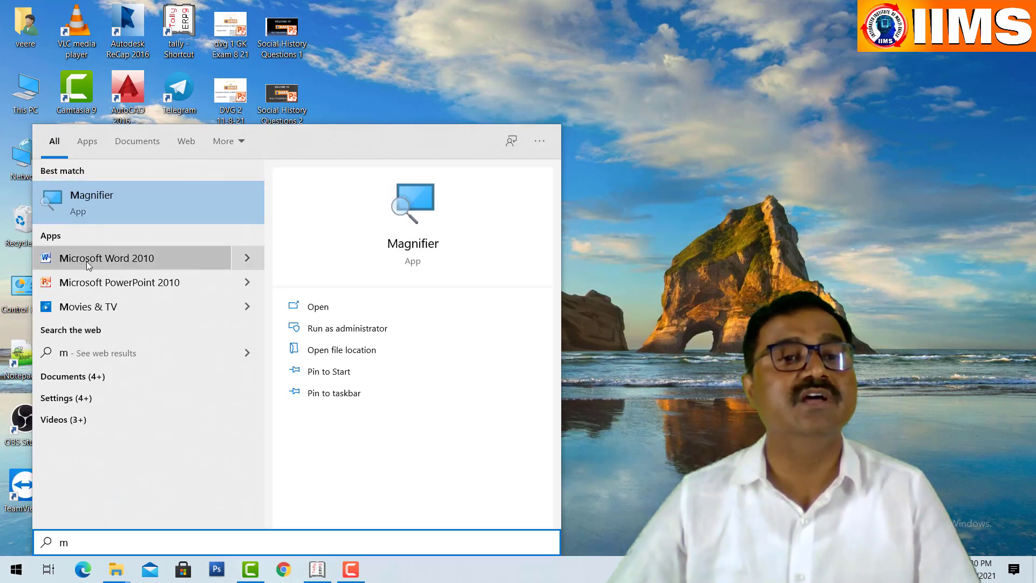
left_click(118, 258)
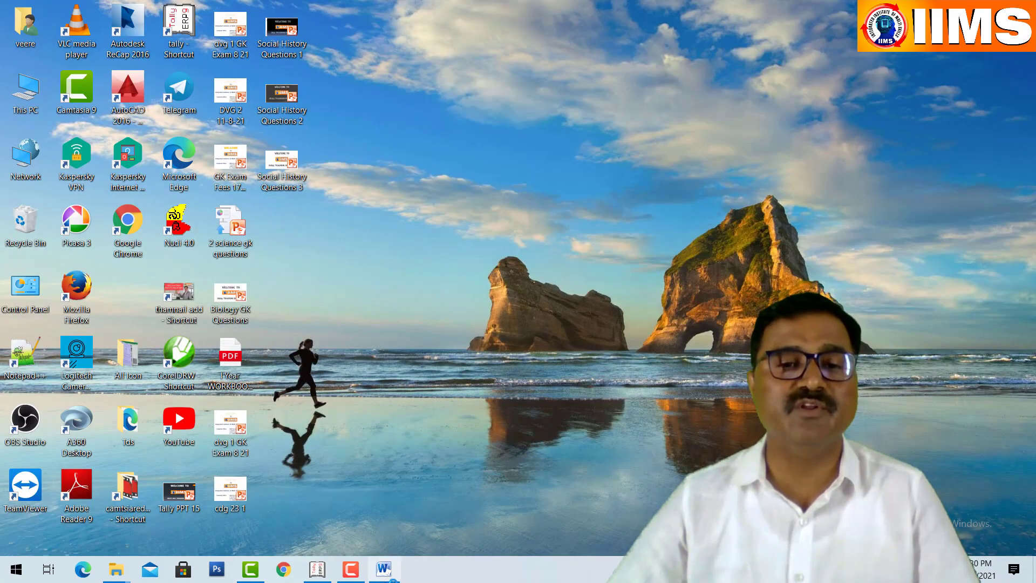
Restore and maximize the Word window, close Word, then search Start for 'm' again.
left_click(382, 572)
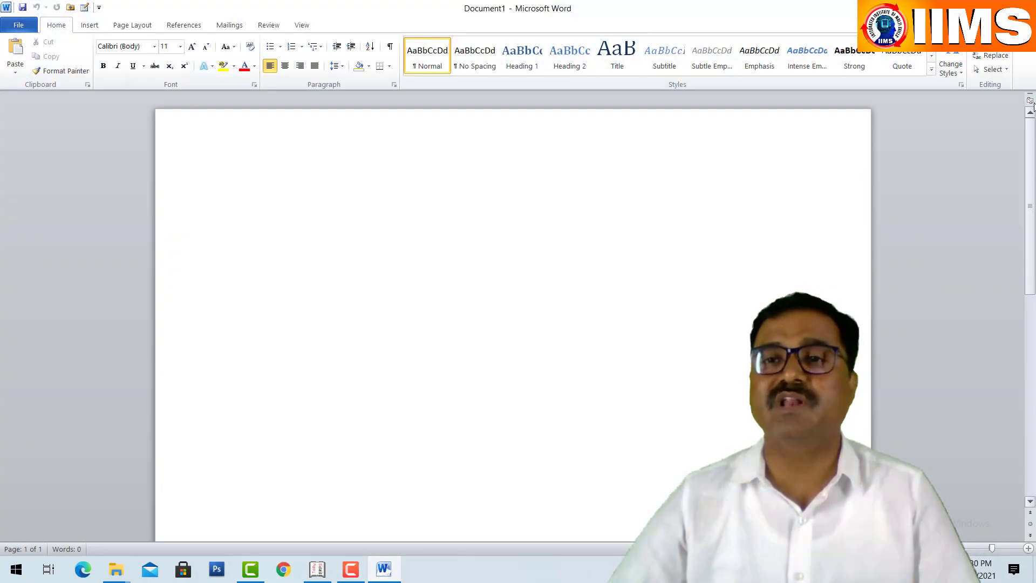
key("super+Down")
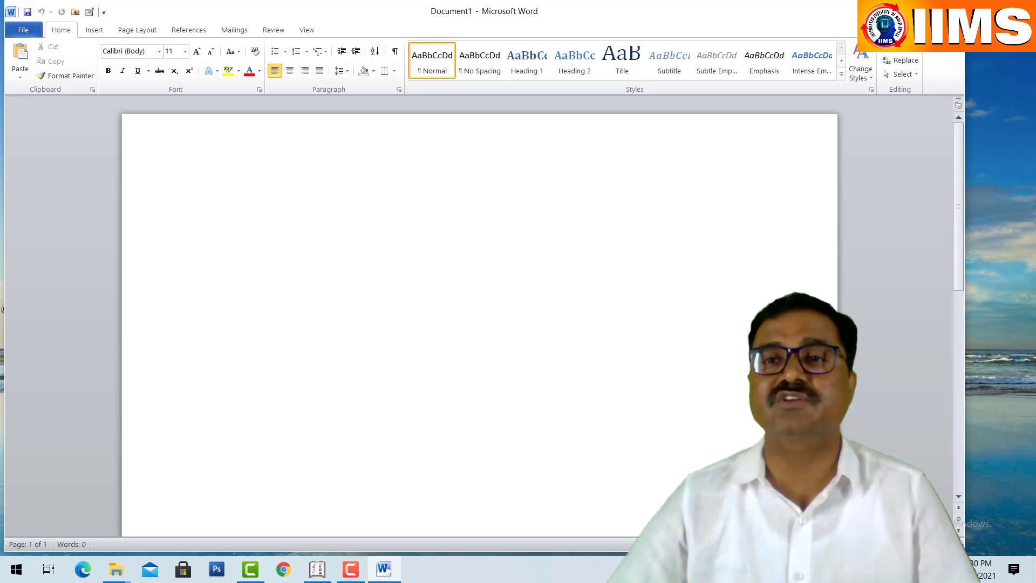
key("super+Up")
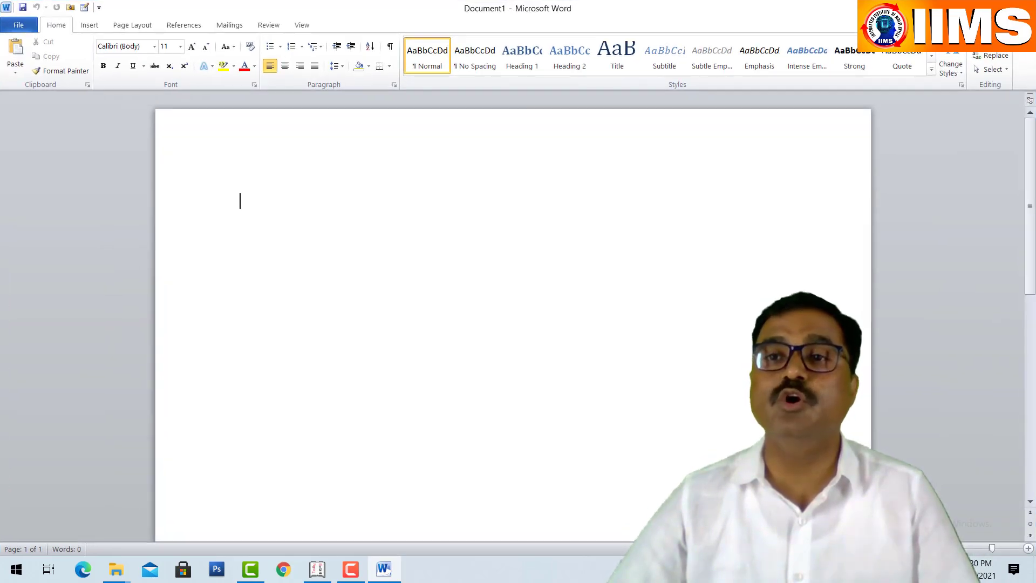
key("alt+F4")
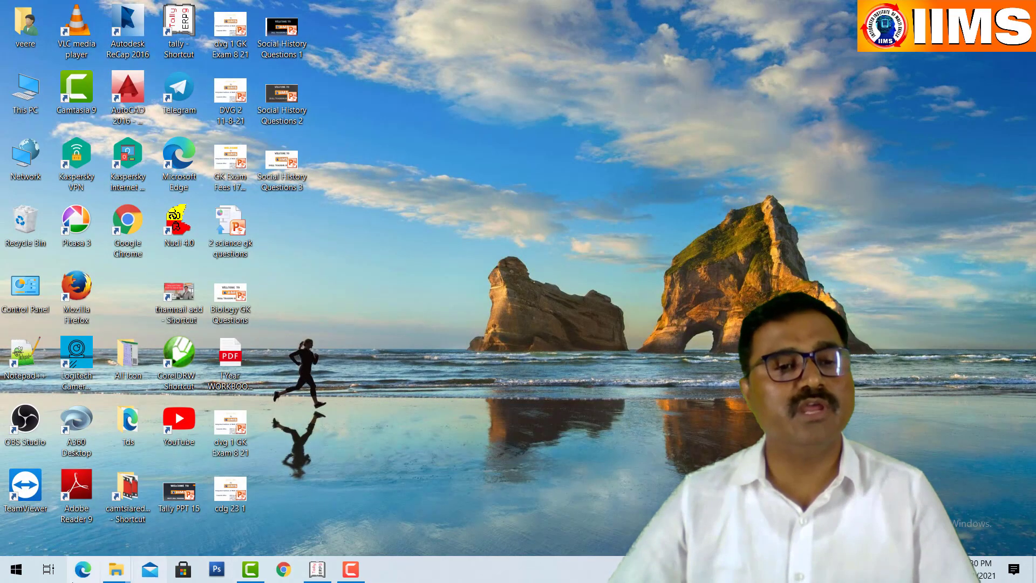
left_click(8, 571)
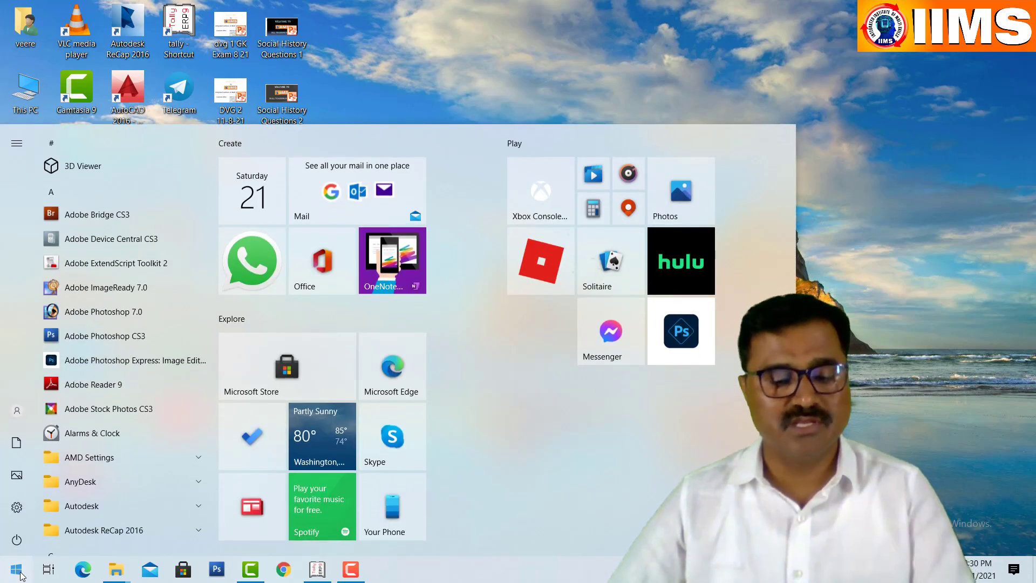
type("m")
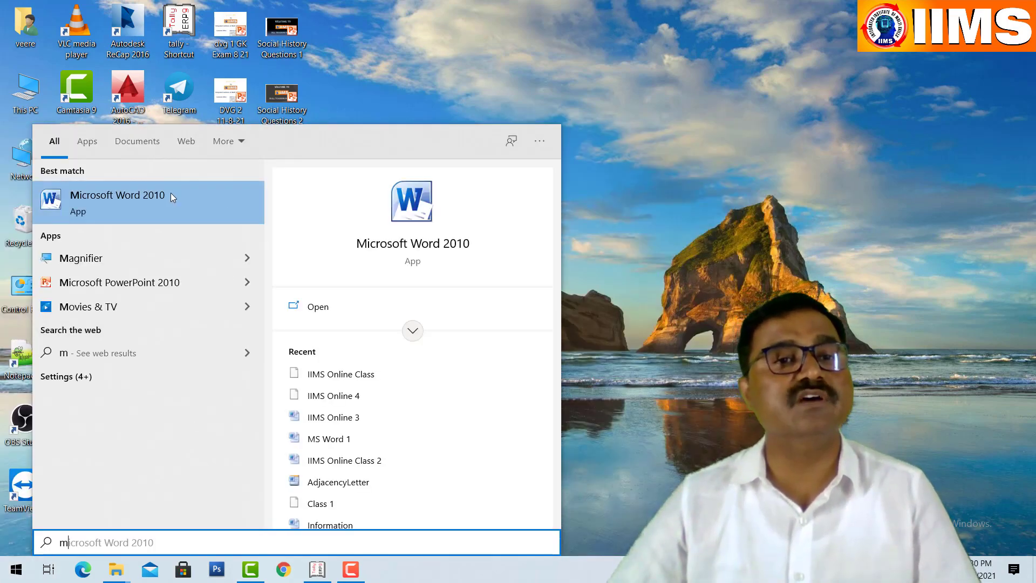
Launch Word 2010, check the recent documents list, and close Word to start over.
left_click(171, 196)
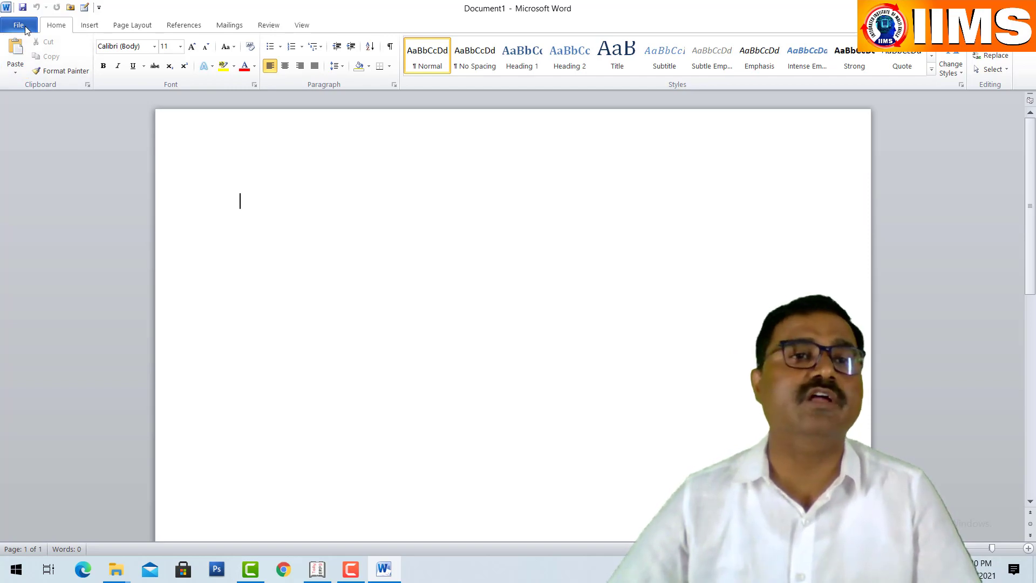
left_click(27, 29)
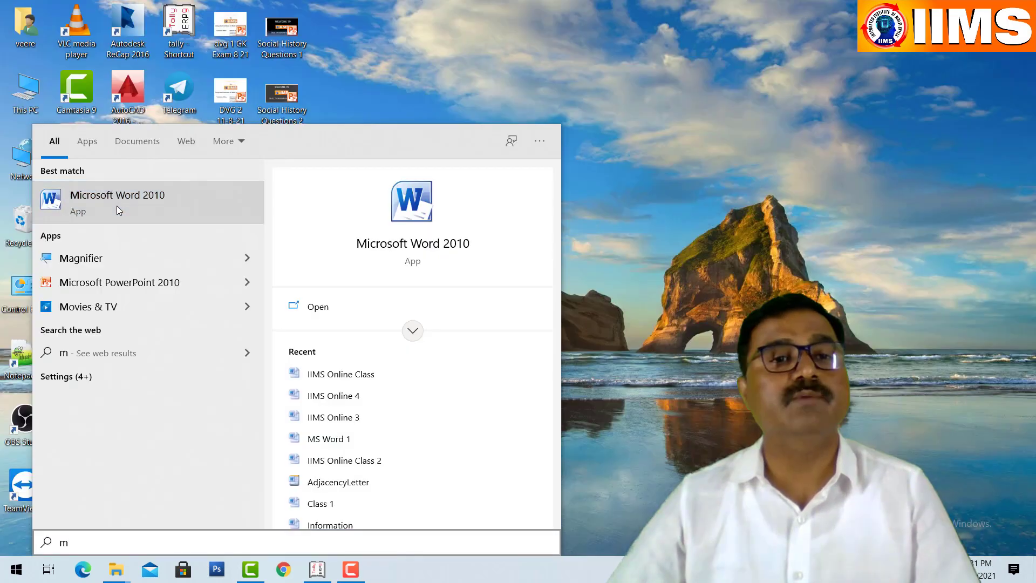
left_click(117, 205)
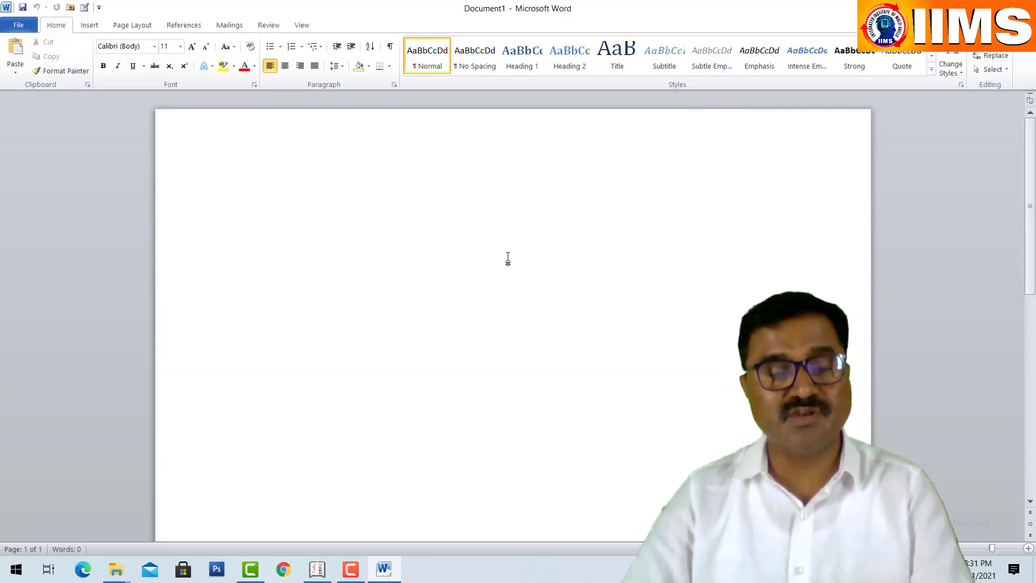
Type 'IIMS PVT LTD' in the blank document and select that line.
type("IIMS")
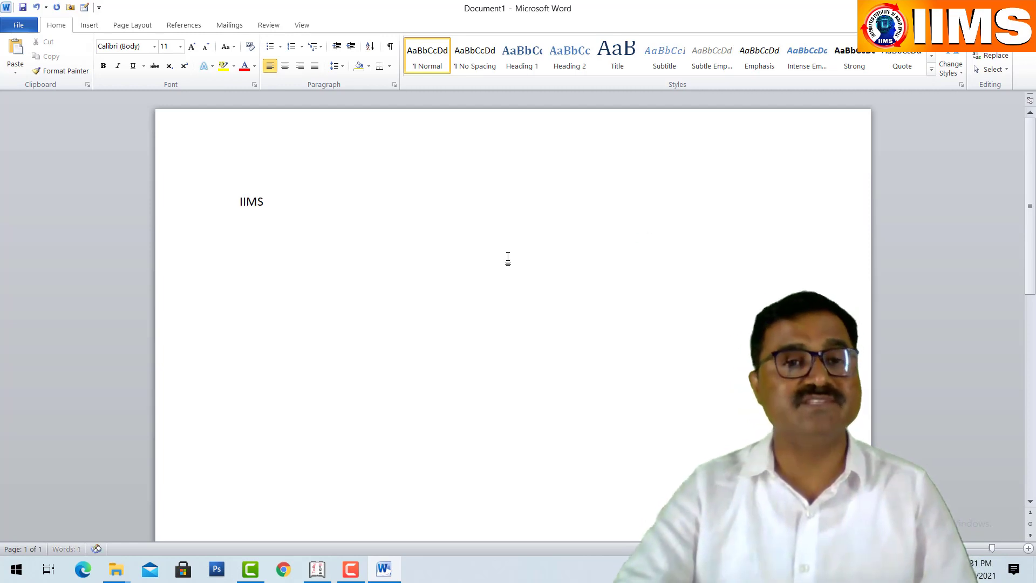
type(" P")
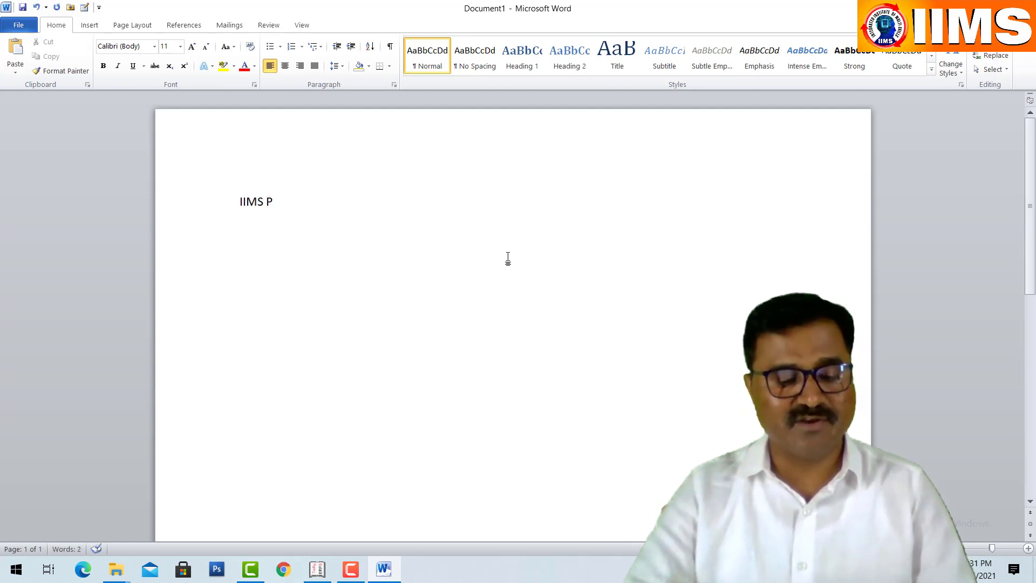
type("VT L")
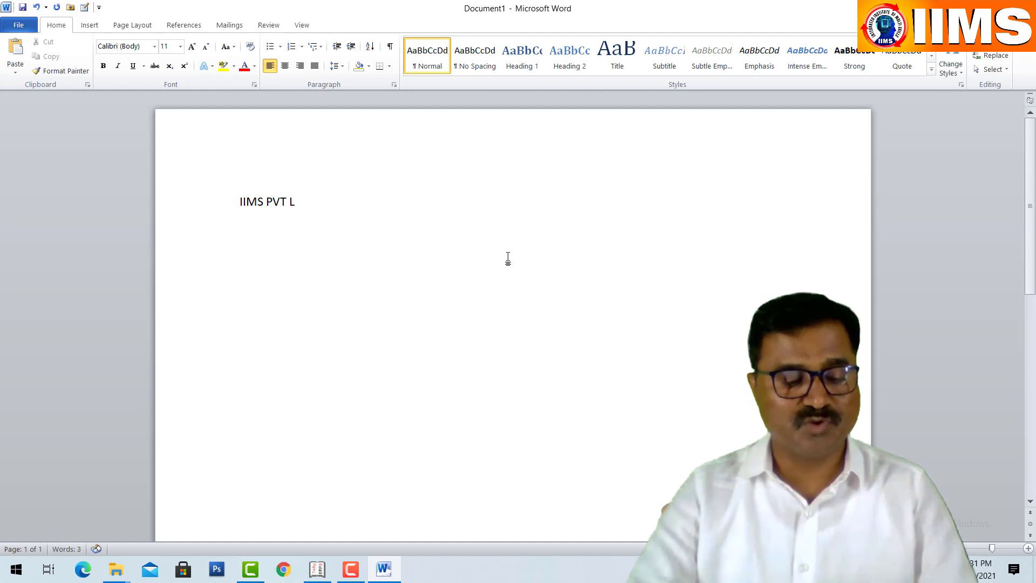
type("TD")
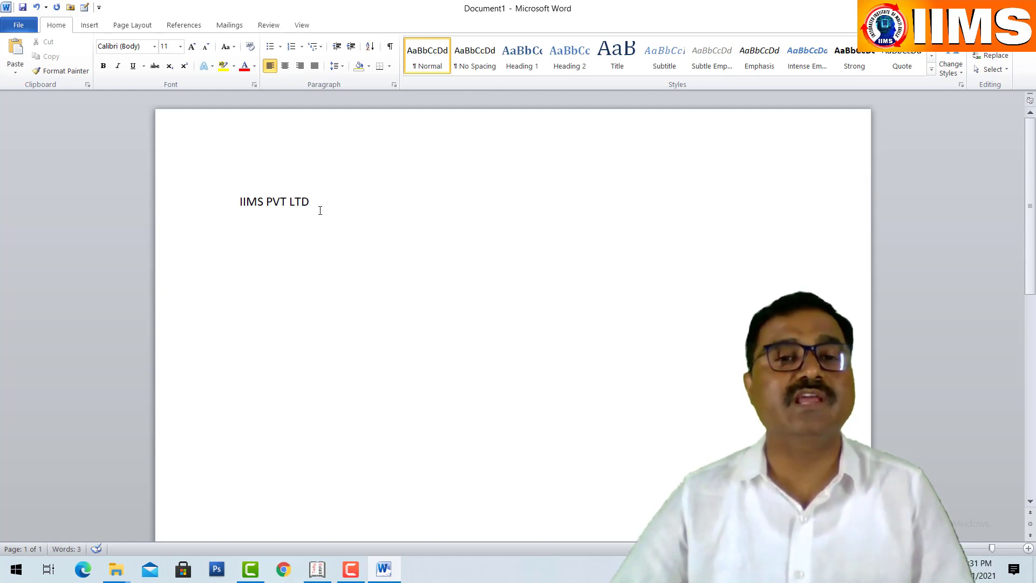
left_click_drag(291, 203, 249, 201)
key("ctrl+c")
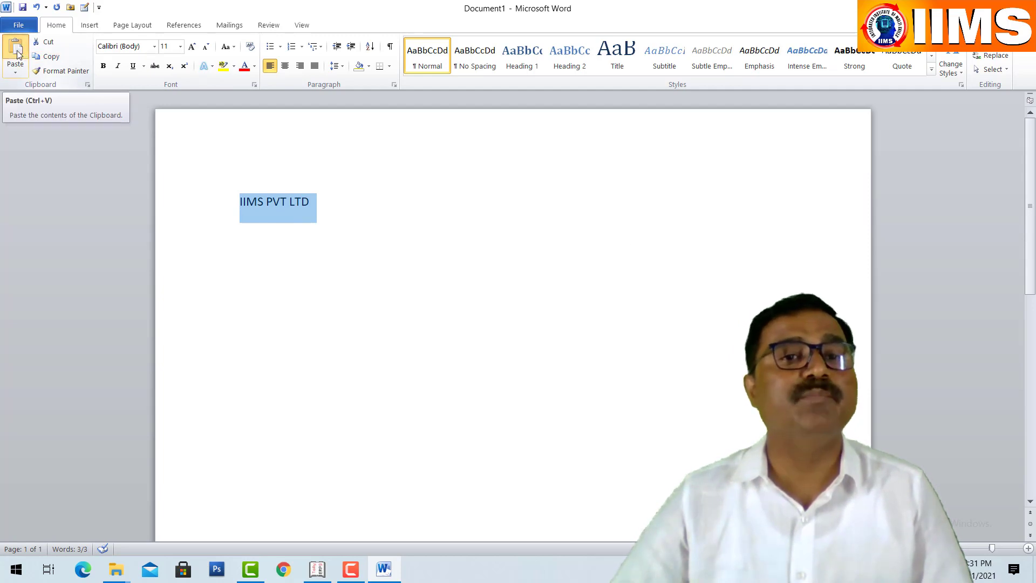
Paste IIMS PVT LTD copies, appending extra copies to the end of the first line.
left_click(17, 53)
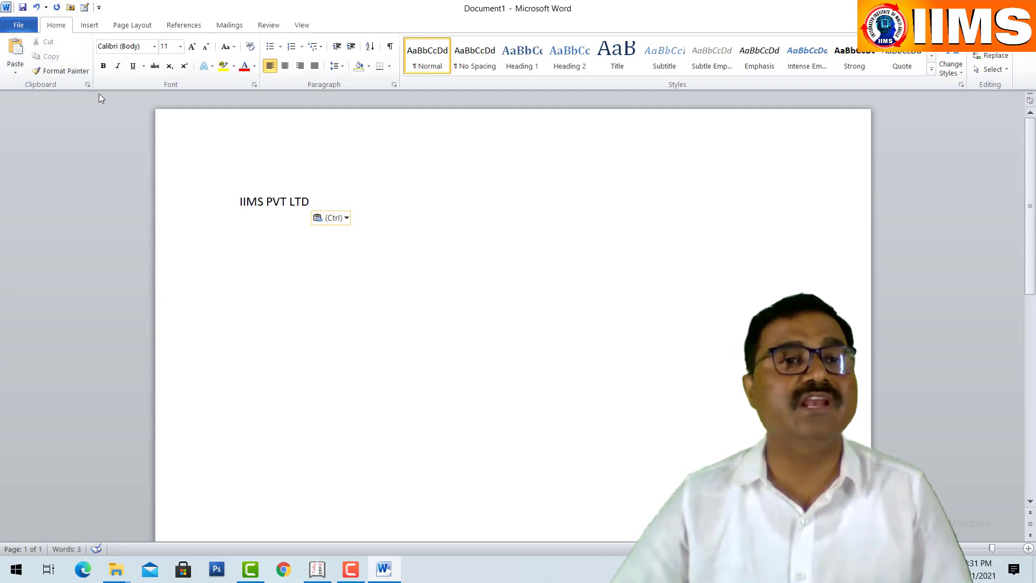
left_click(16, 60)
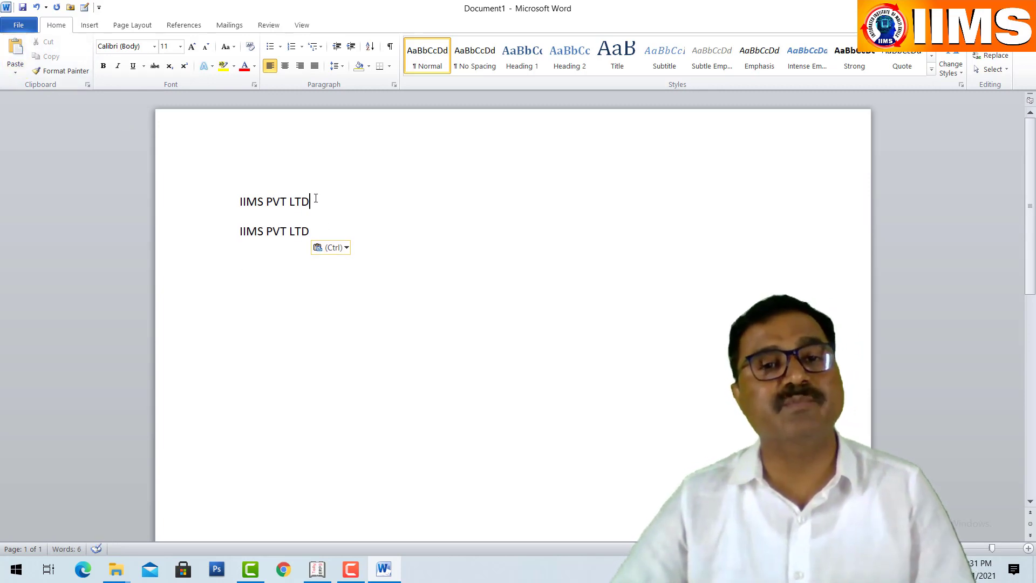
left_click(400, 213)
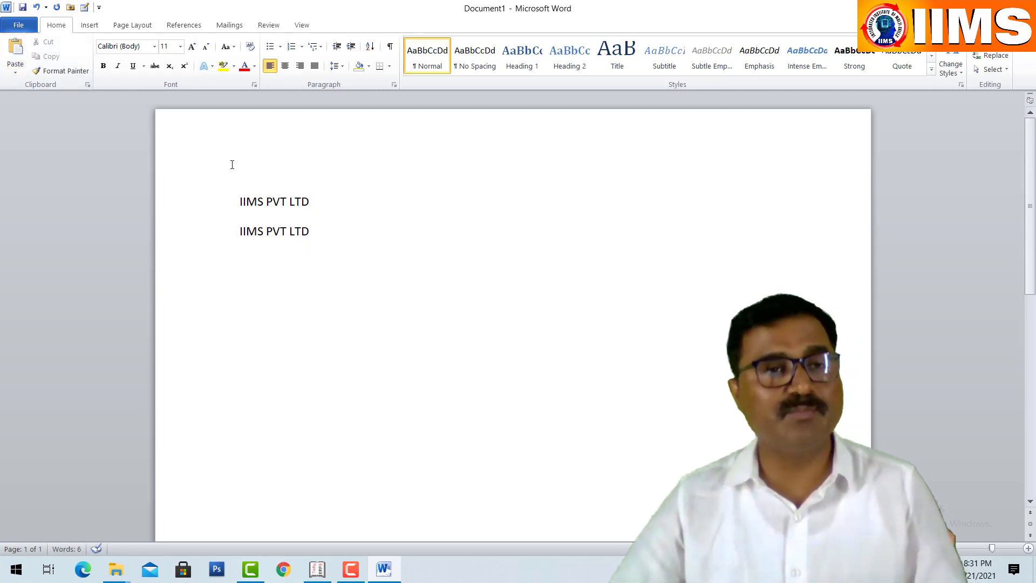
left_click(16, 49)
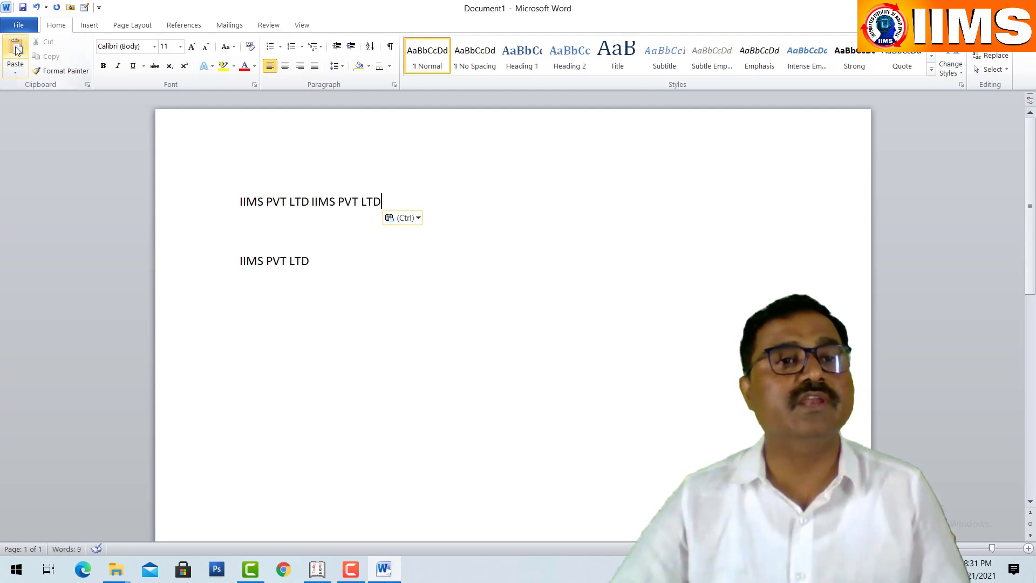
left_click(17, 50)
key("Return")
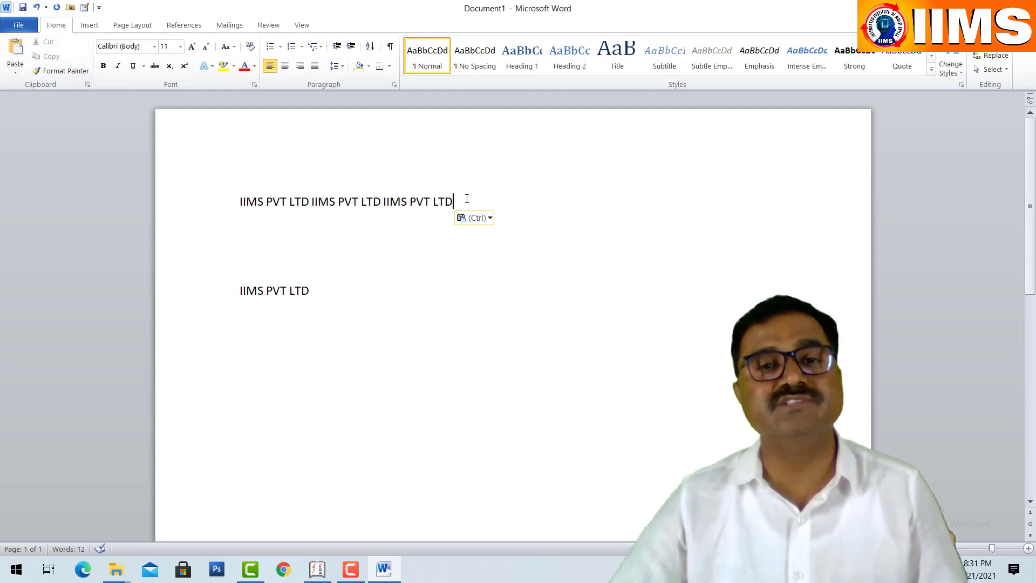
key("Escape")
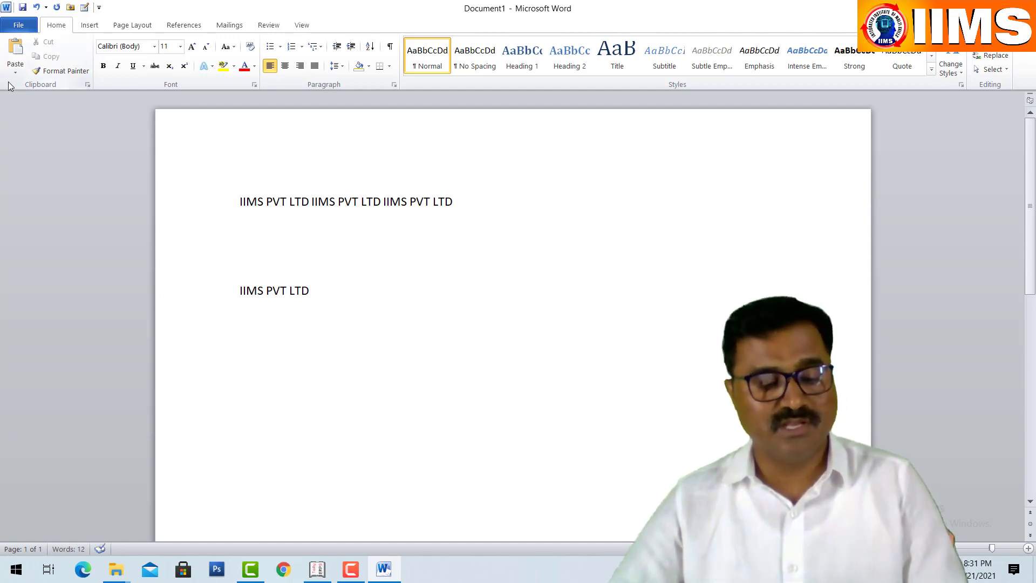
Paste the fourth through seventh IIMS PVT LTD copies onto the first line.
key("ctrl+v")
key("Return")
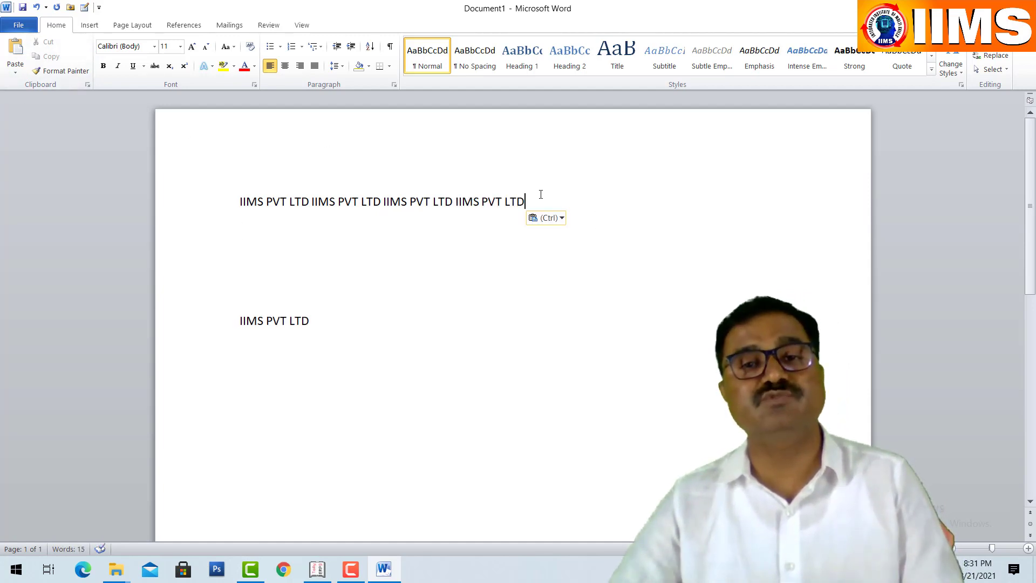
key("Escape")
key("ctrl+v")
key("Return")
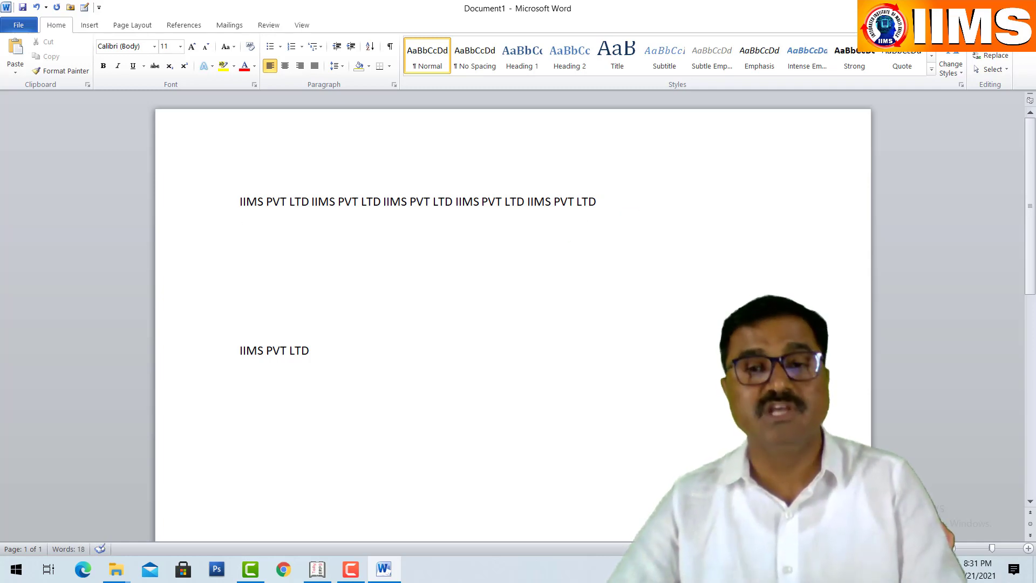
key("ctrl+v")
key("Return")
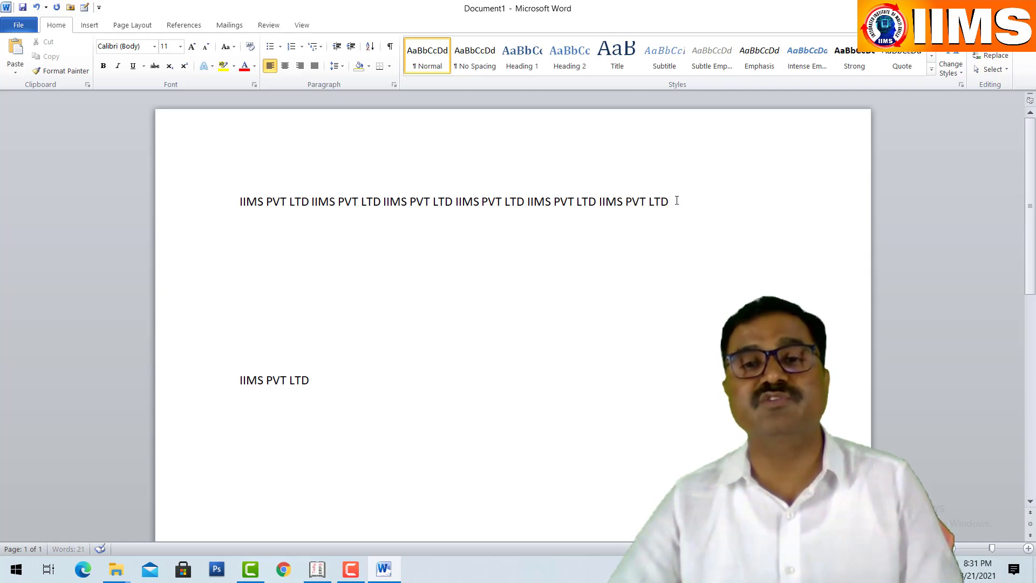
key("ctrl+v")
key("Return")
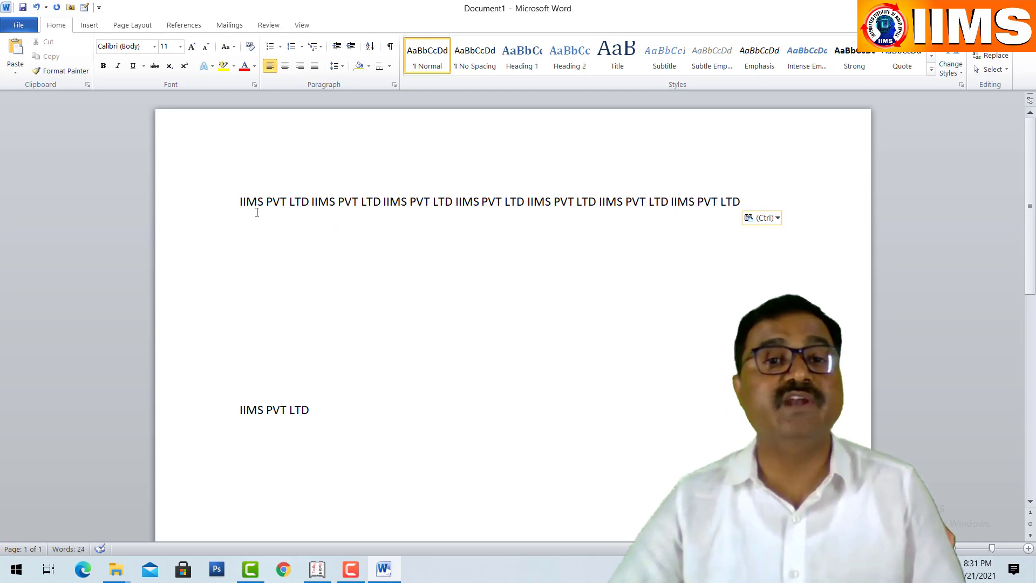
Delete the leftover lower line and select the full first line of seven copies.
left_click_drag(320, 383, 370, 433)
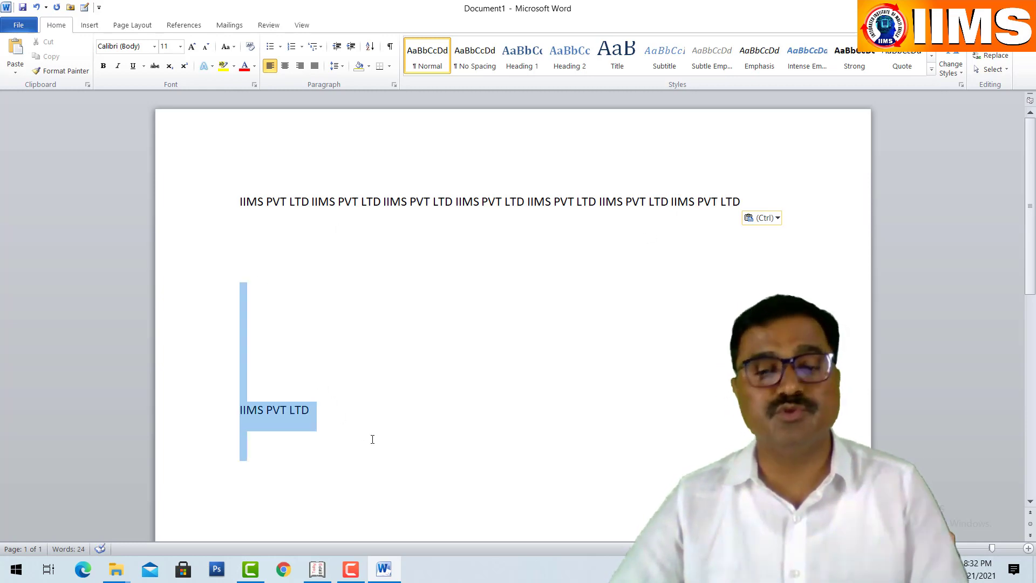
key("Delete")
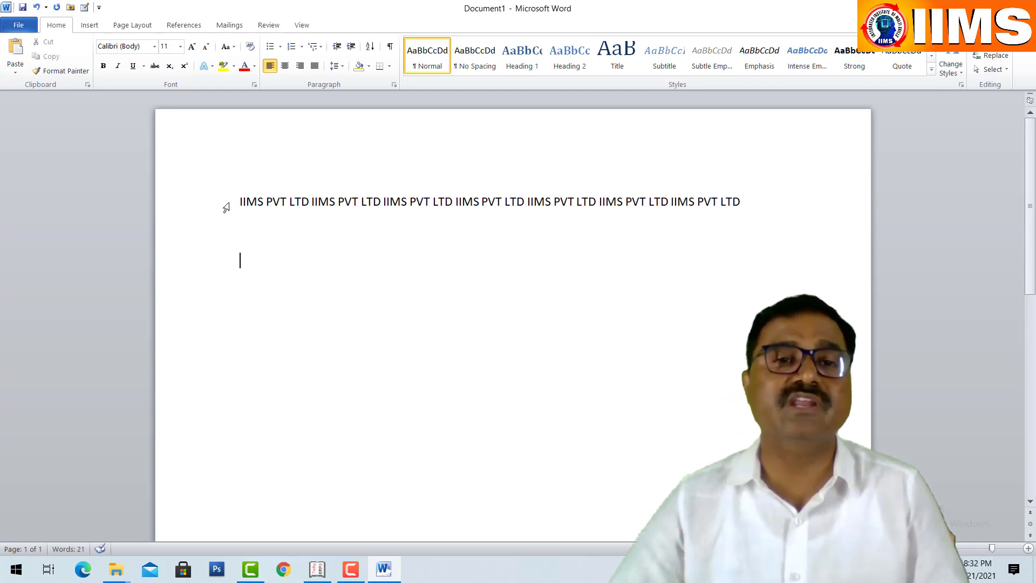
left_click_drag(239, 201, 409, 247)
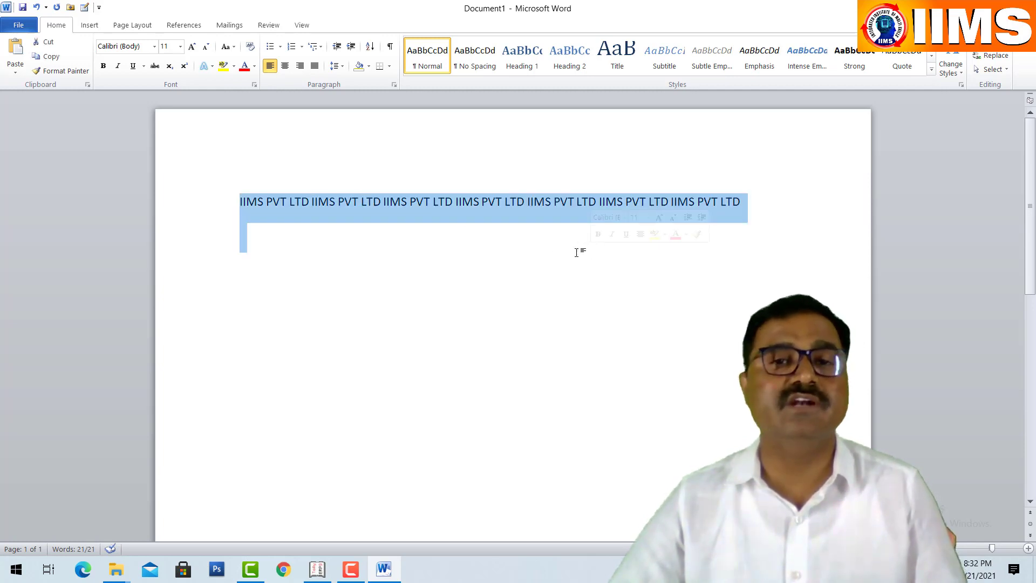
left_click(409, 208)
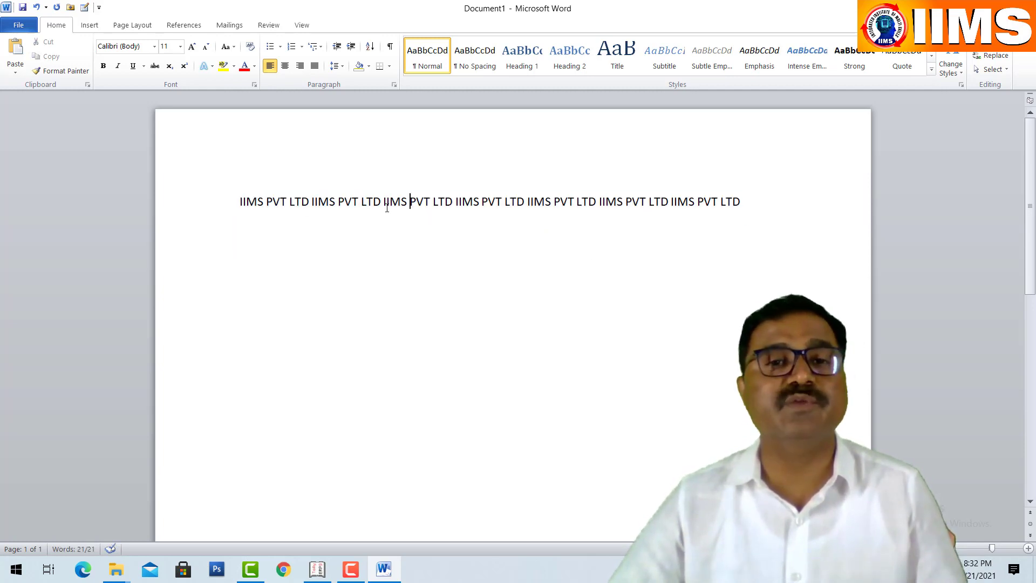
left_click_drag(288, 206, 751, 185)
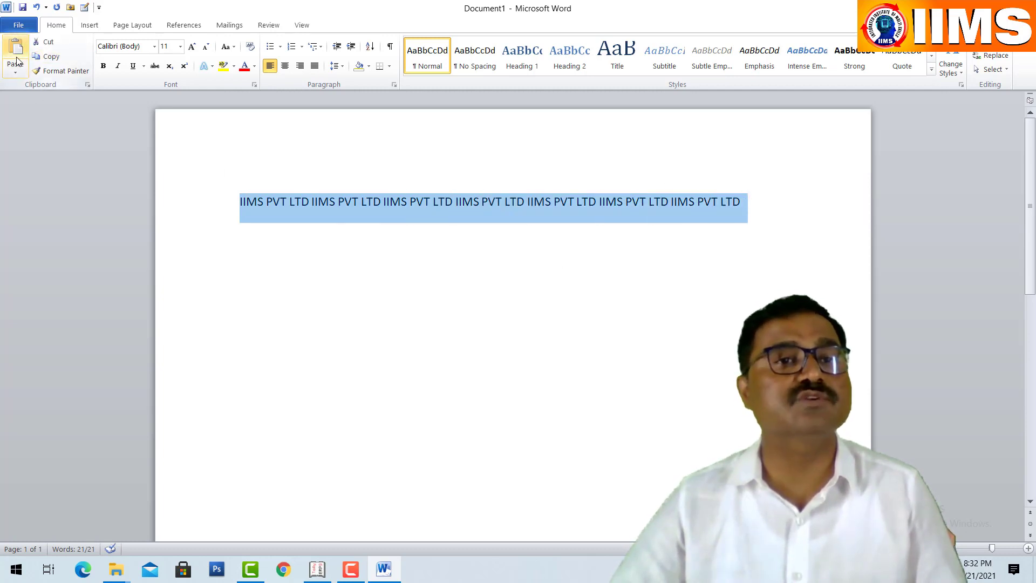
Paste the line repeatedly to make eight identical lines, then view File Info (168 words).
left_click(18, 54)
left_click(19, 54)
left_click(19, 54)
left_click(19, 54)
left_click(19, 54)
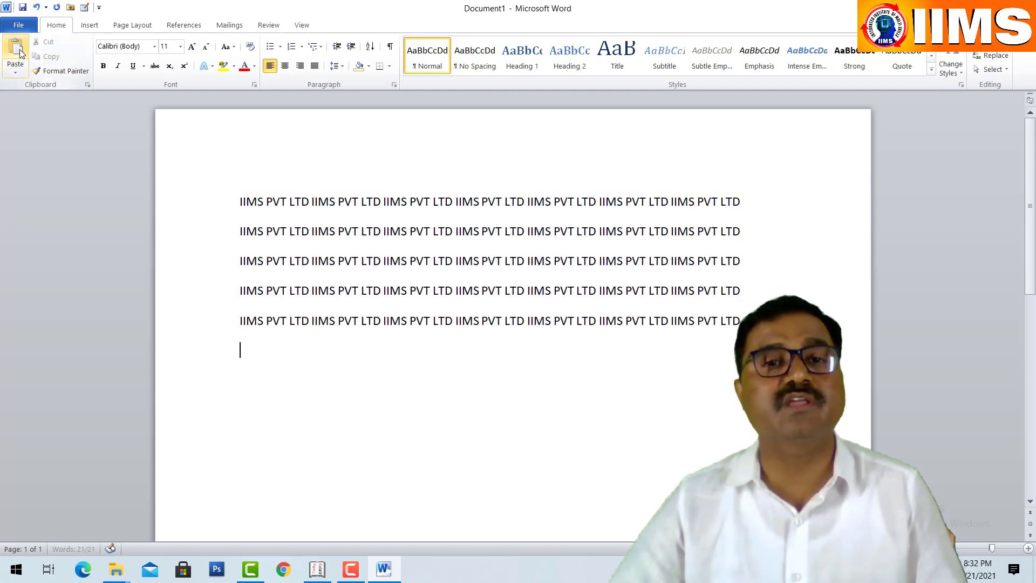
left_click(19, 54)
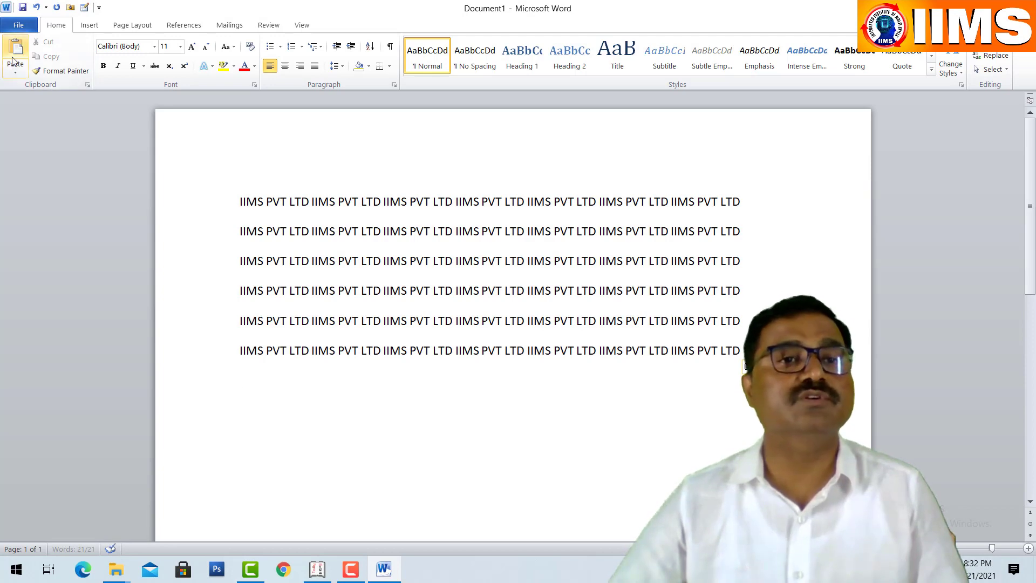
left_click(14, 61)
left_click(15, 61)
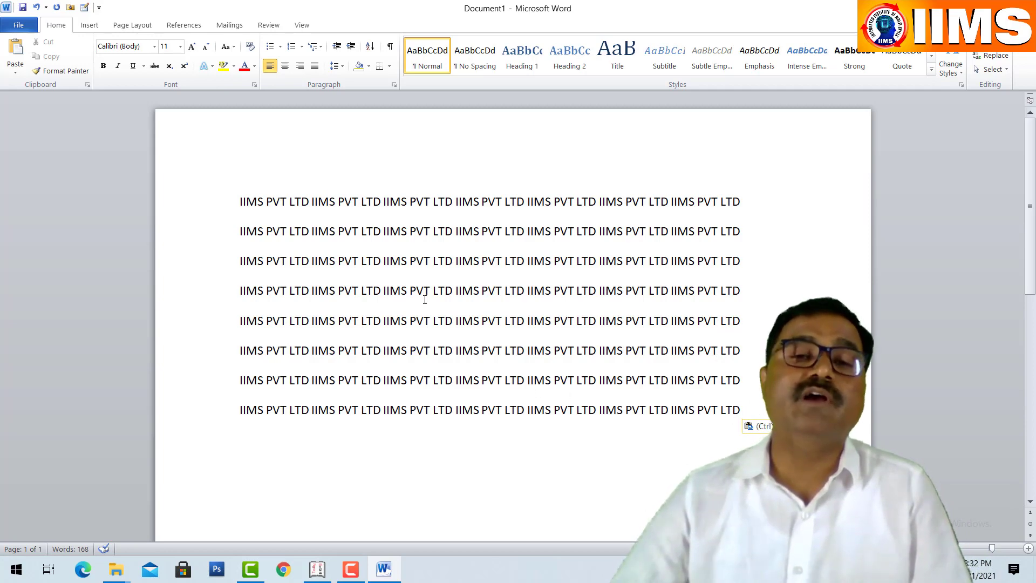
left_click(416, 292)
left_click(20, 26)
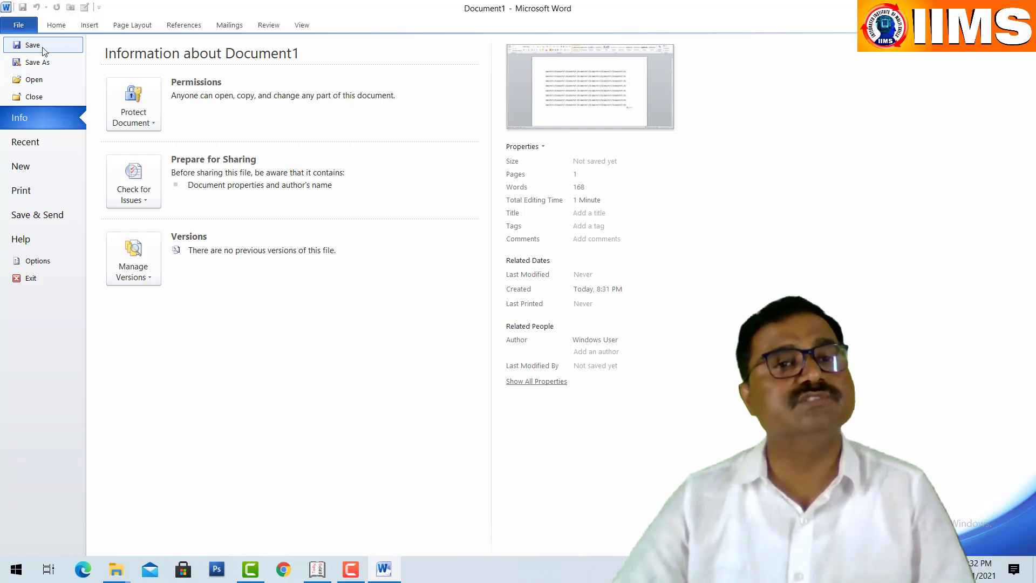
Start saving the new document, bringing up Save As on the Documents folder.
left_click(42, 48)
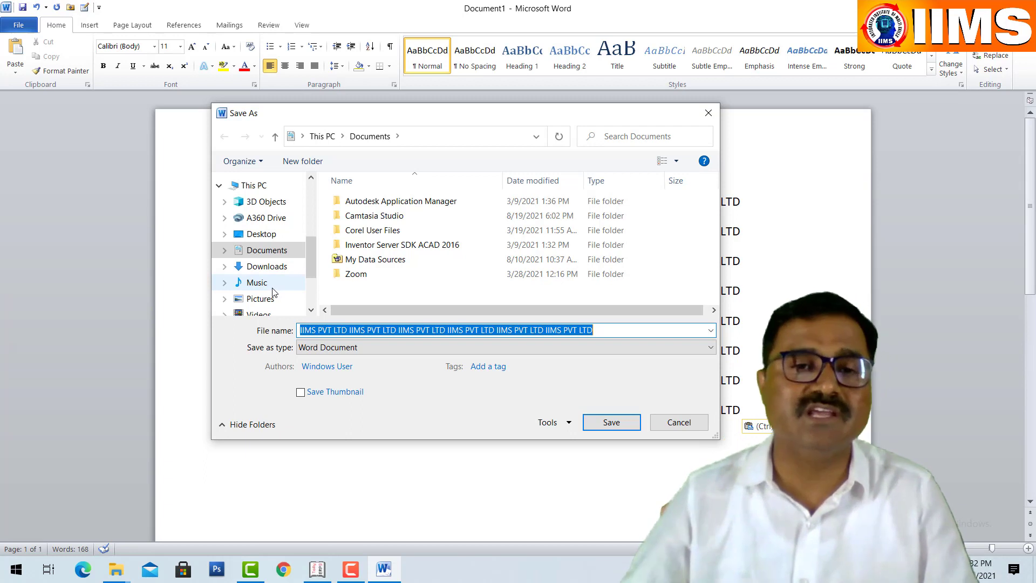
Create a new folder named 'IIMS 1' on Local Disk (D:).
scroll(266, 278, "down", 3)
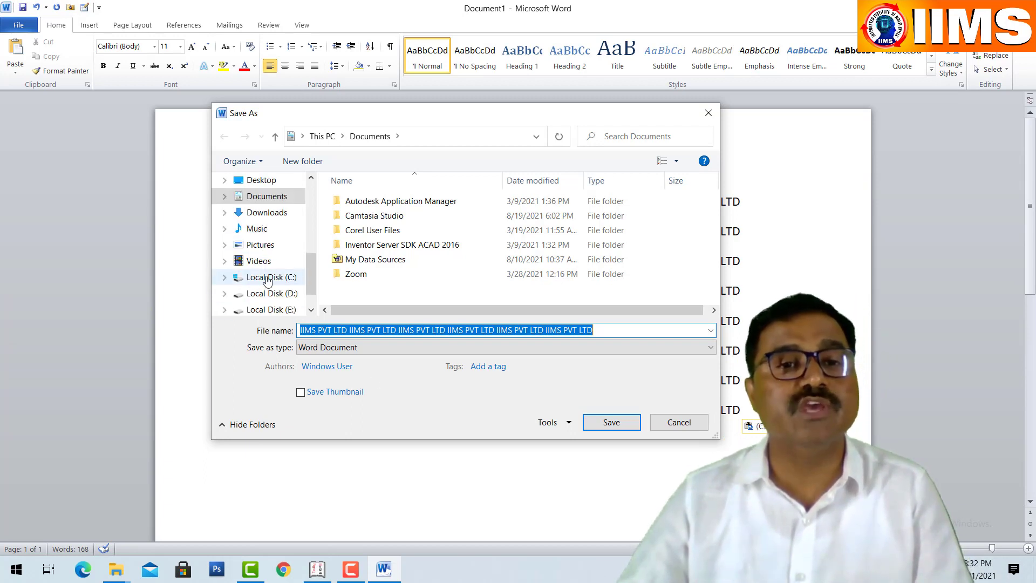
scroll(275, 277, "down", 1)
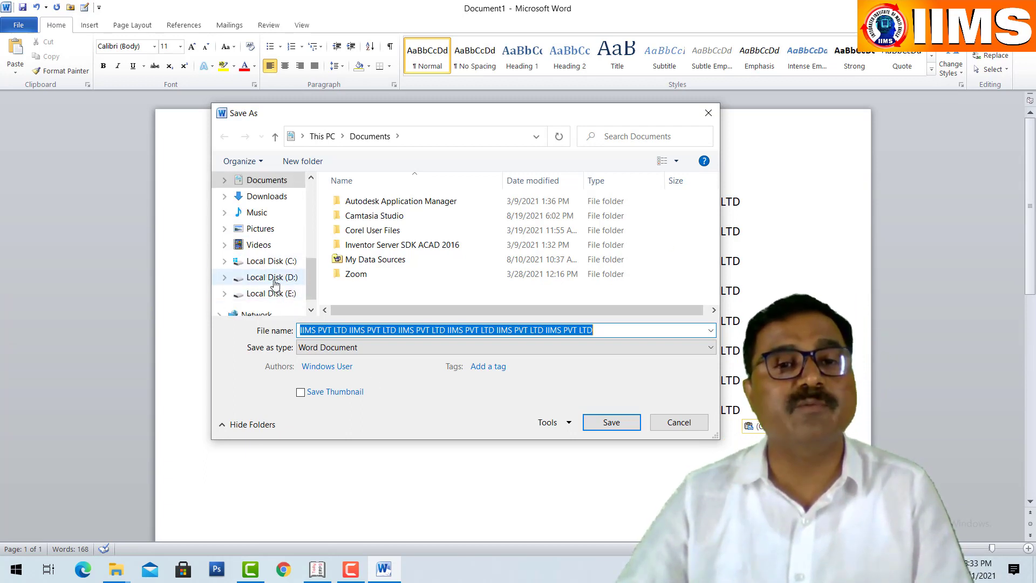
left_click(272, 277)
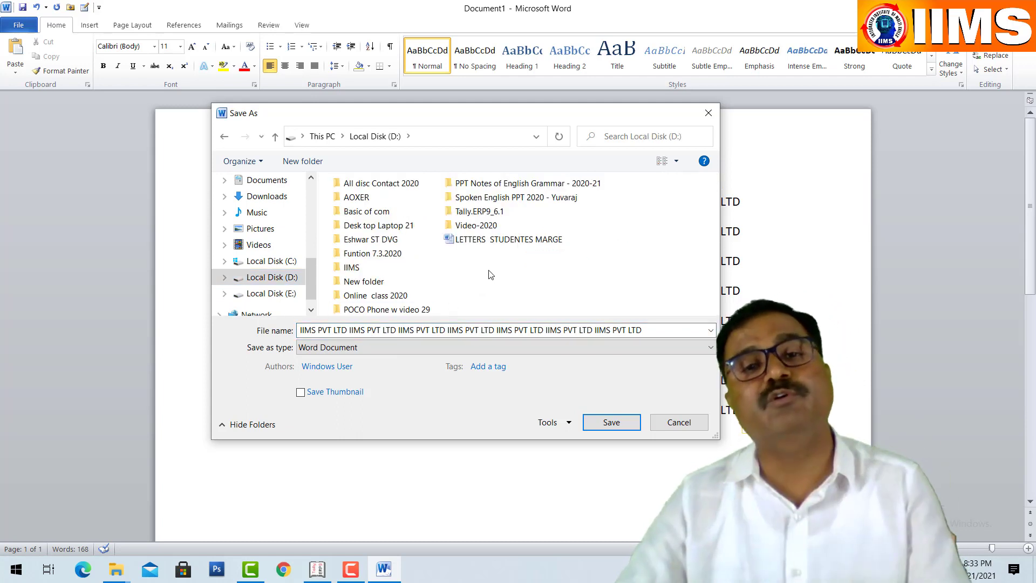
right_click(488, 272)
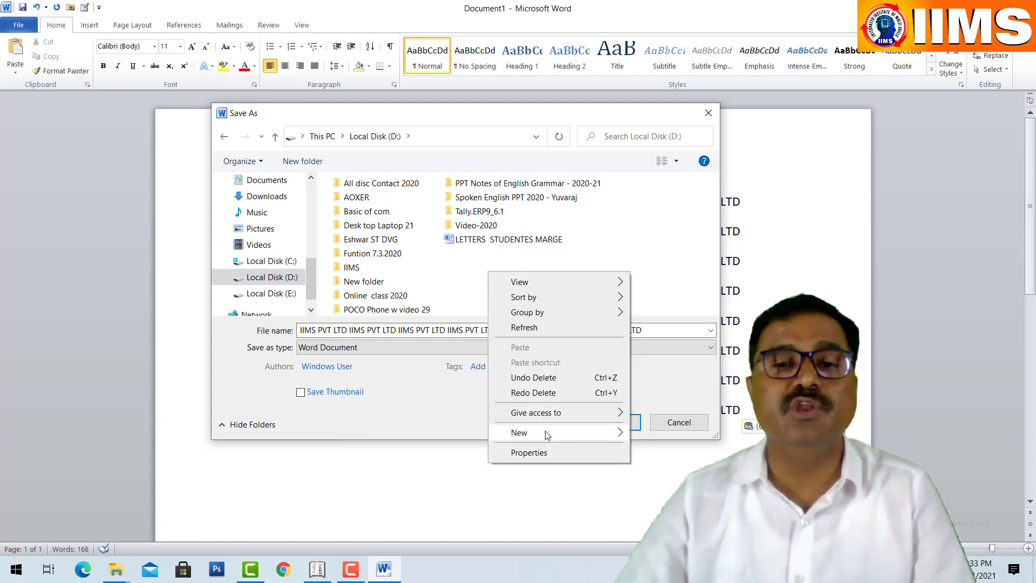
mouse_move(559, 432)
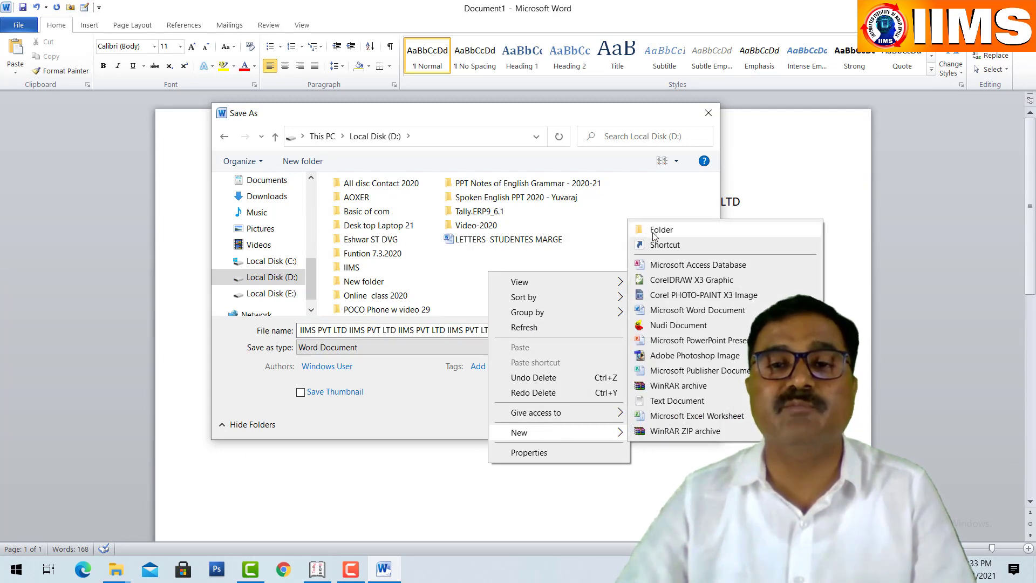
left_click(654, 232)
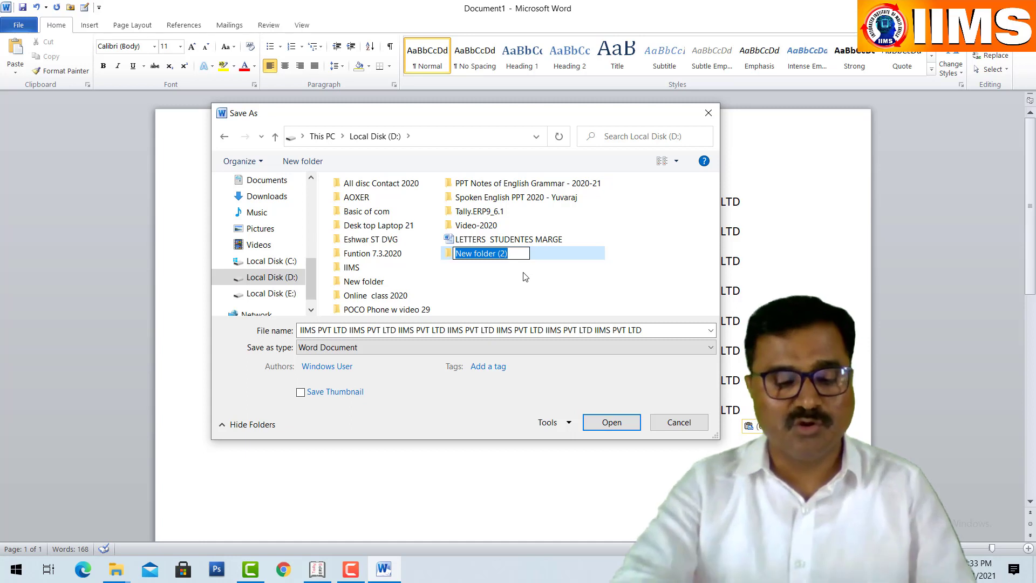
type("IIMS ")
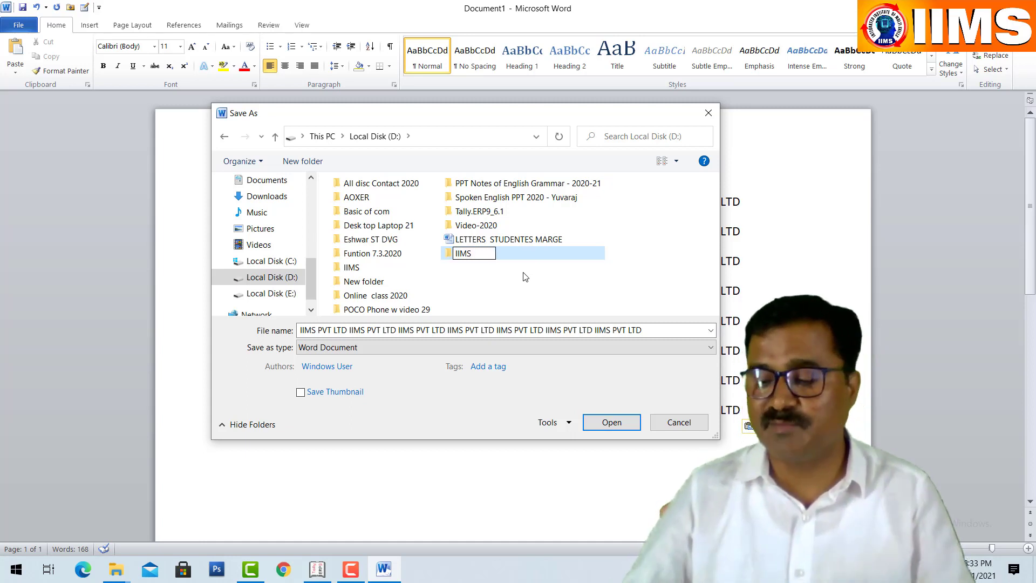
type("1")
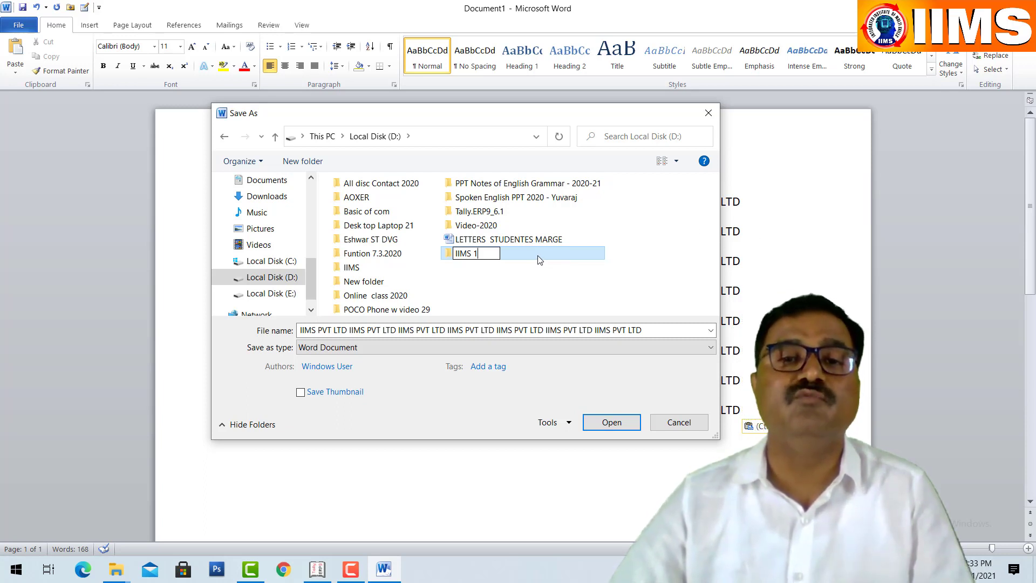
key("Return")
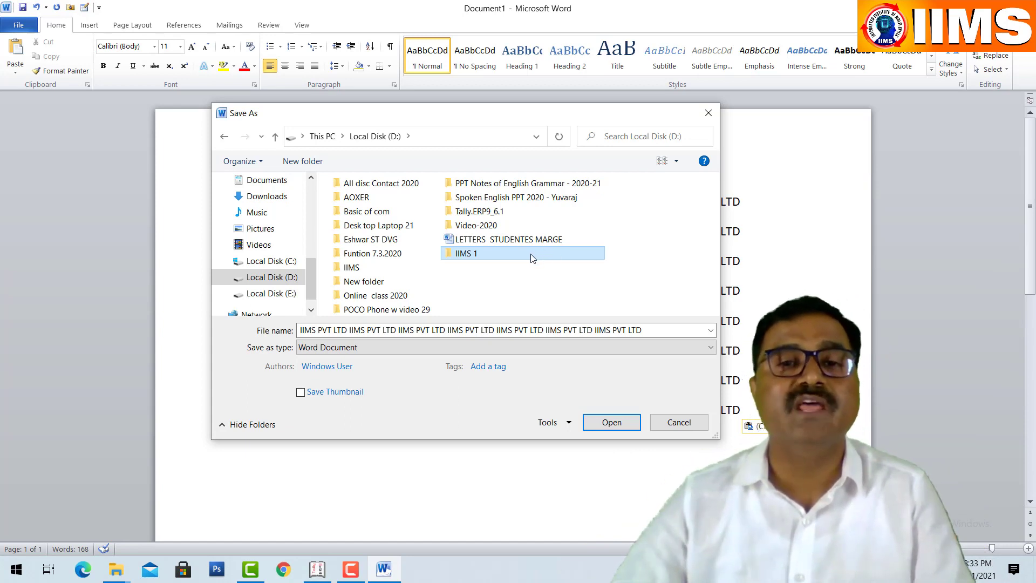
Save the document as 'skill' inside the IIMS 1 folder.
double_click(532, 254)
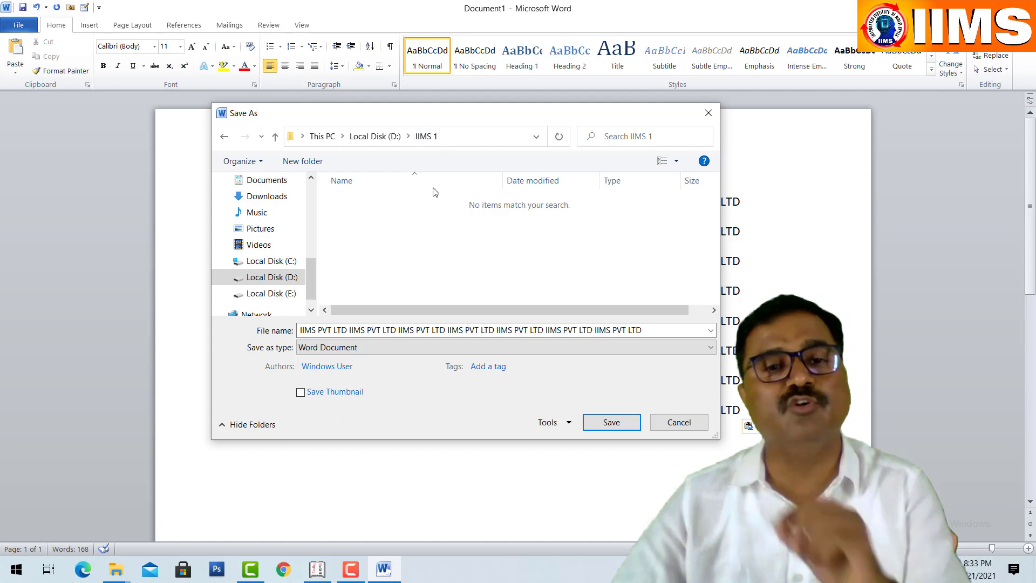
left_click(425, 331)
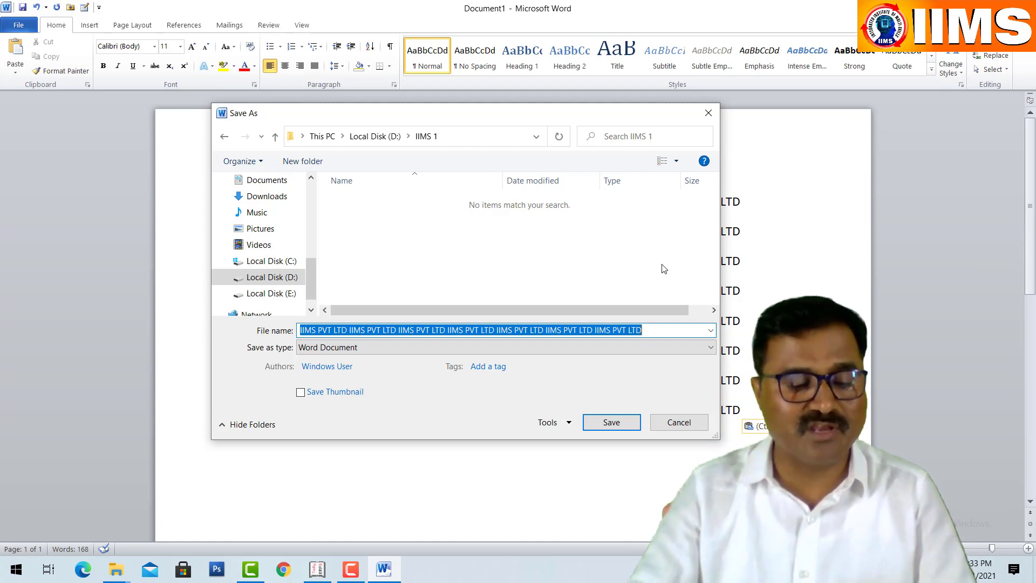
type("skill")
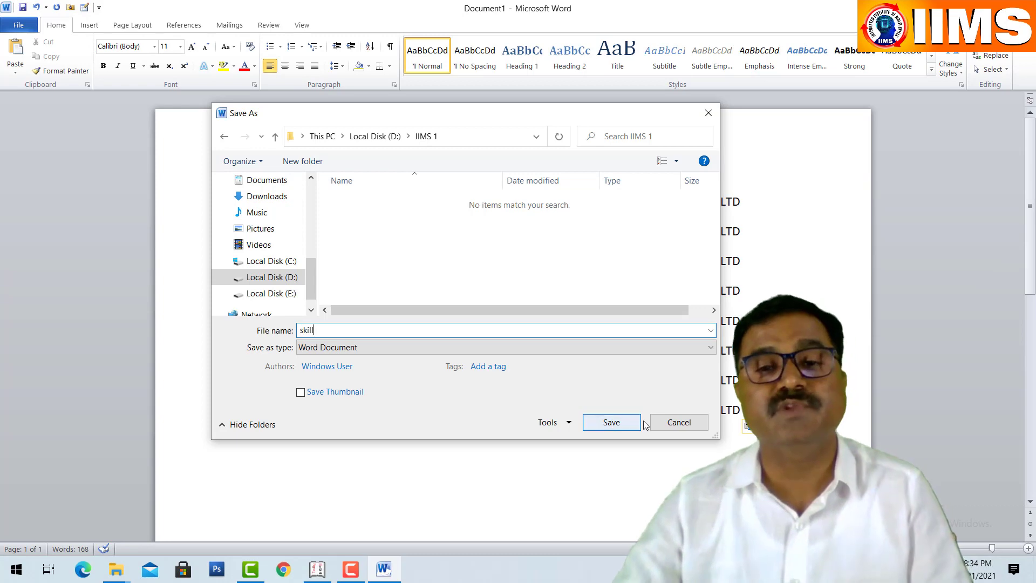
left_click(618, 423)
left_click(615, 425)
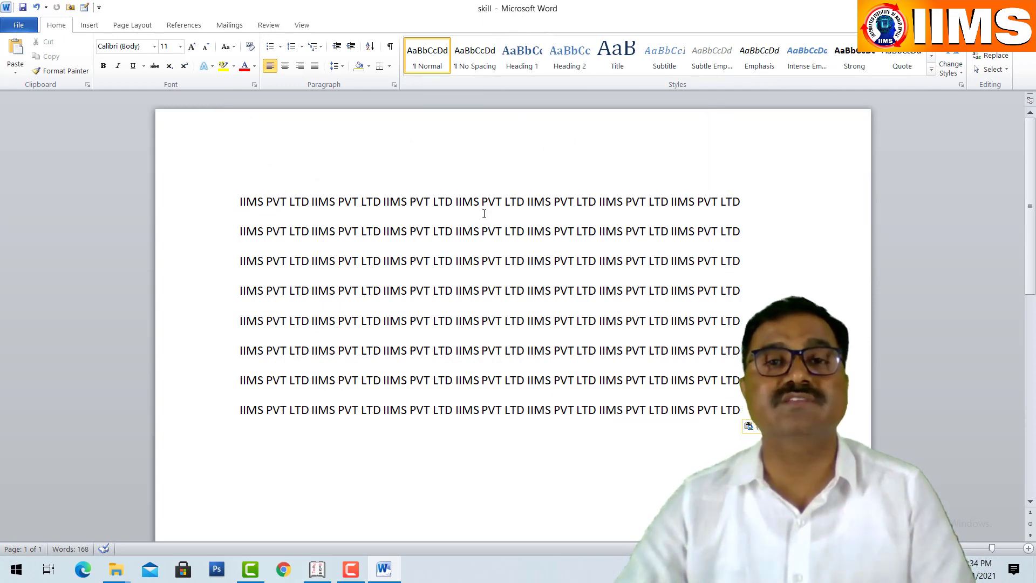
Select and deselect the eight lines, then view Info for D:\IIMS 1\skill.docx (12.4KB, 168 words).
left_click(417, 290)
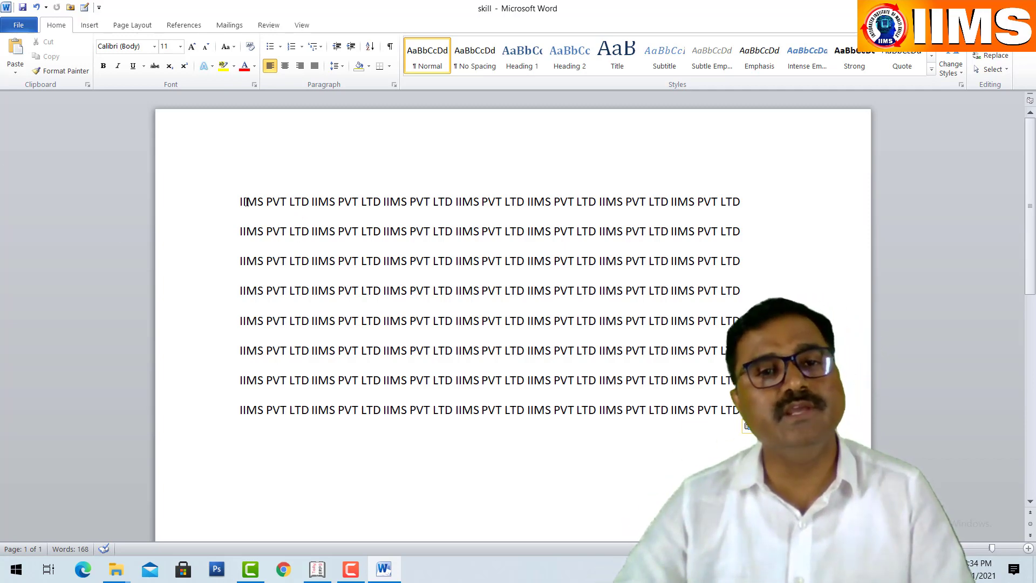
mouse_move(238, 200)
left_mouse_down()
mouse_move(599, 380)
mouse_move(741, 417)
left_mouse_up()
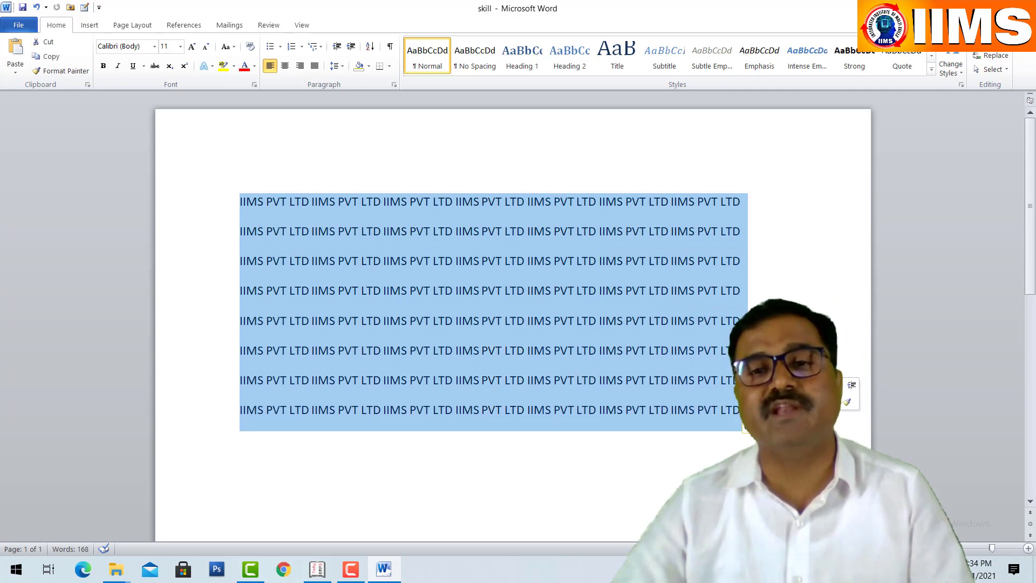
left_click(741, 320)
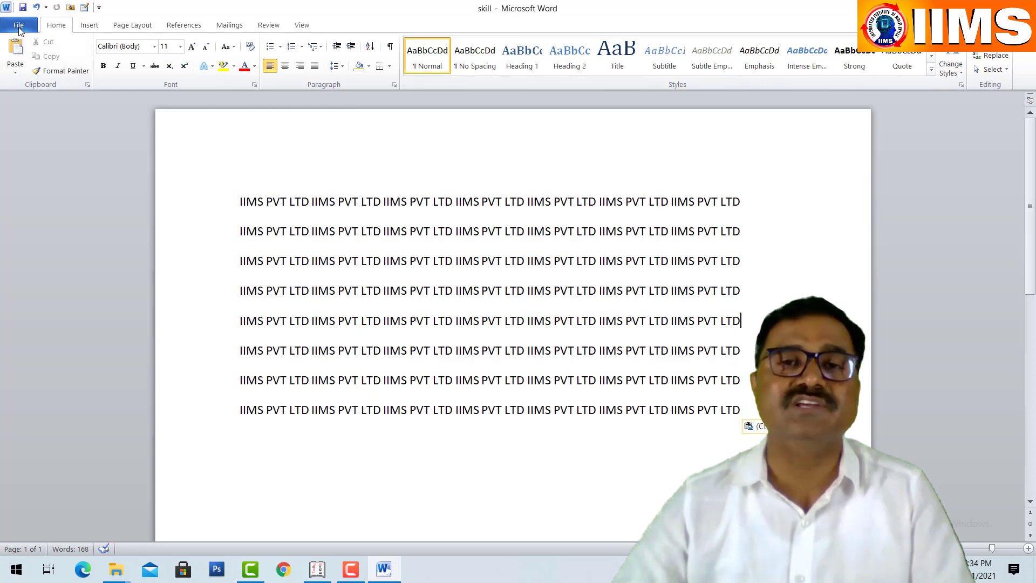
left_click(20, 27)
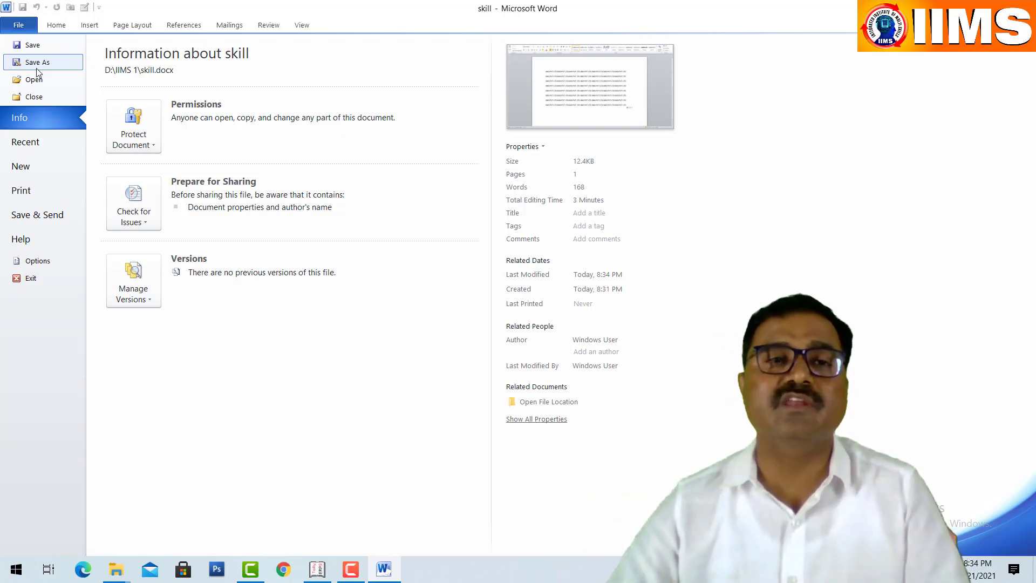
Use Save As (F12) to save a copy named 'skill 2' in IIMS 1.
key("Escape")
key("F12")
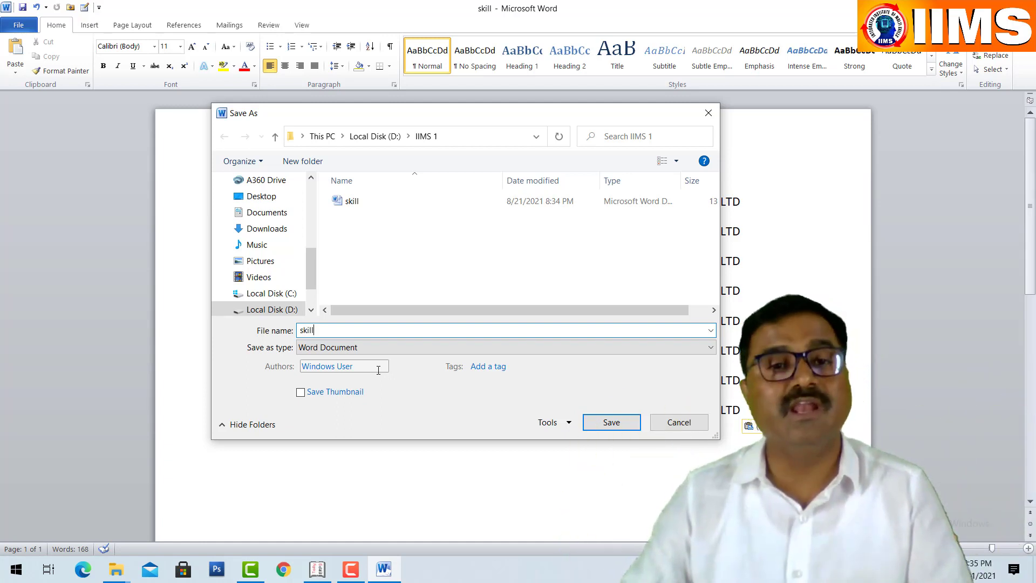
type("2")
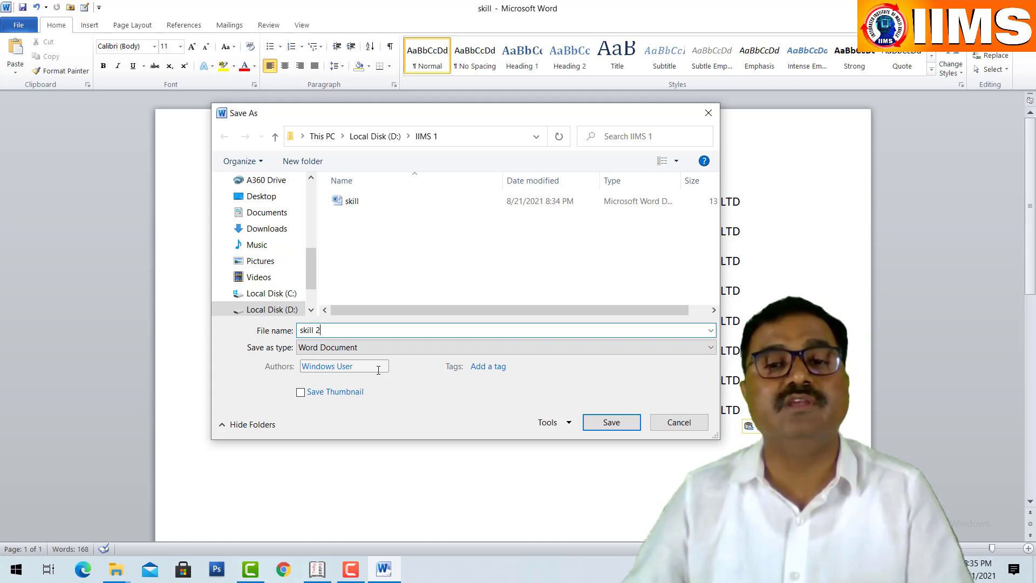
left_click(625, 426)
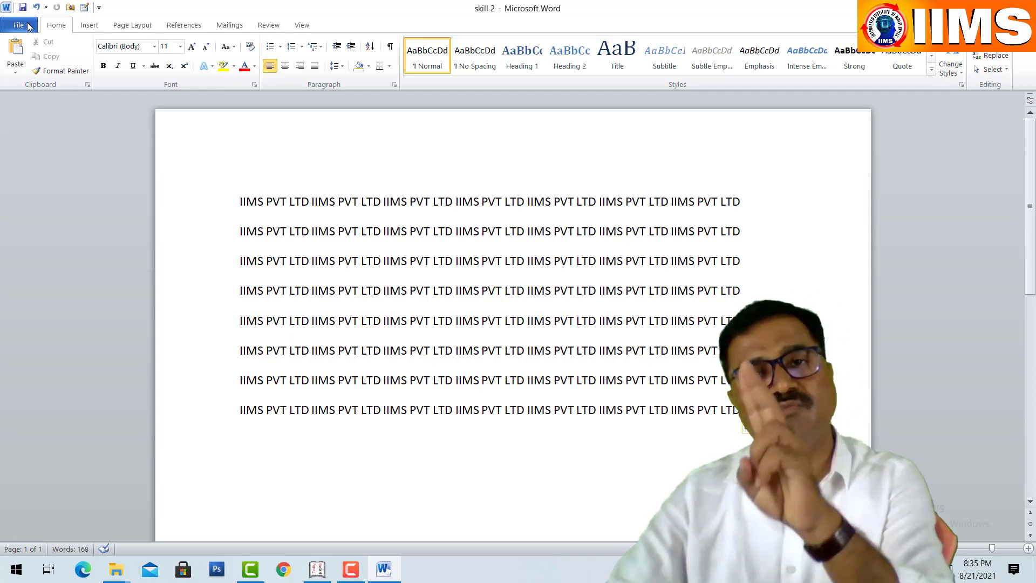
Close the skill 2 document from the File menu, leaving Word empty.
left_click(23, 30)
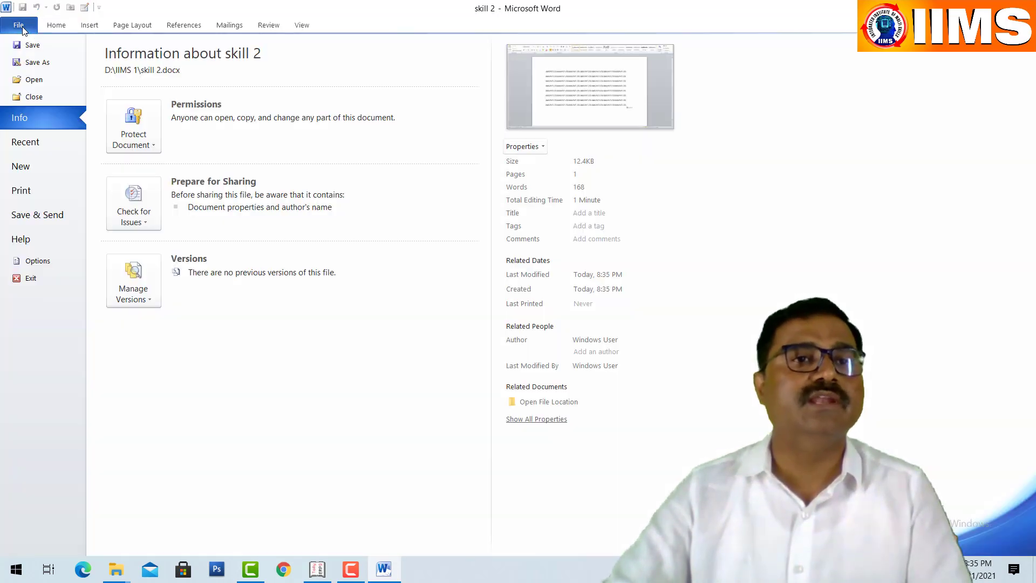
left_click(58, 58)
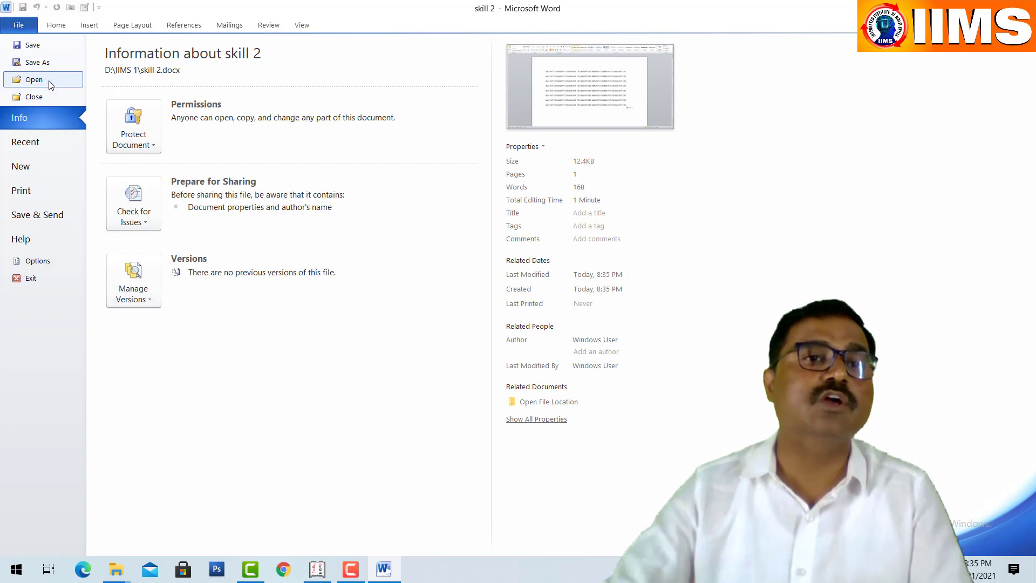
left_click(46, 97)
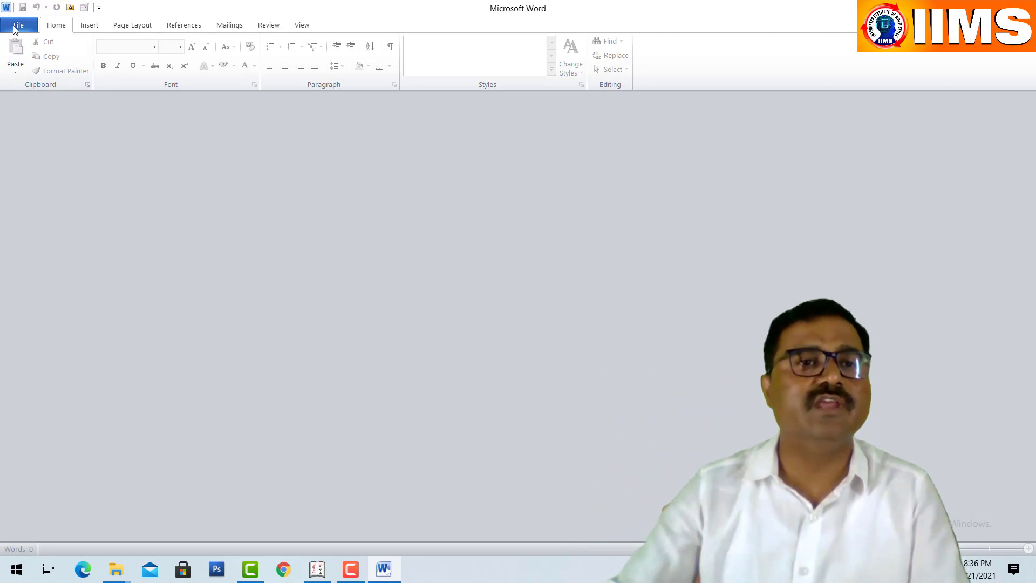
Open the skill document from D:\IIMS 1, showing its repeated IIMS PVT LTD lines.
left_click(21, 23)
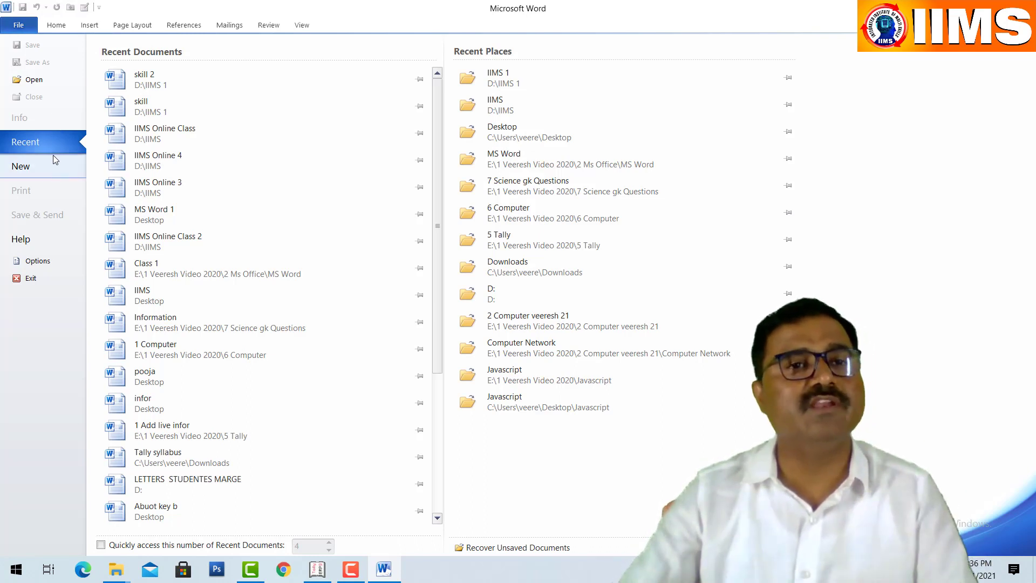
left_click(34, 80)
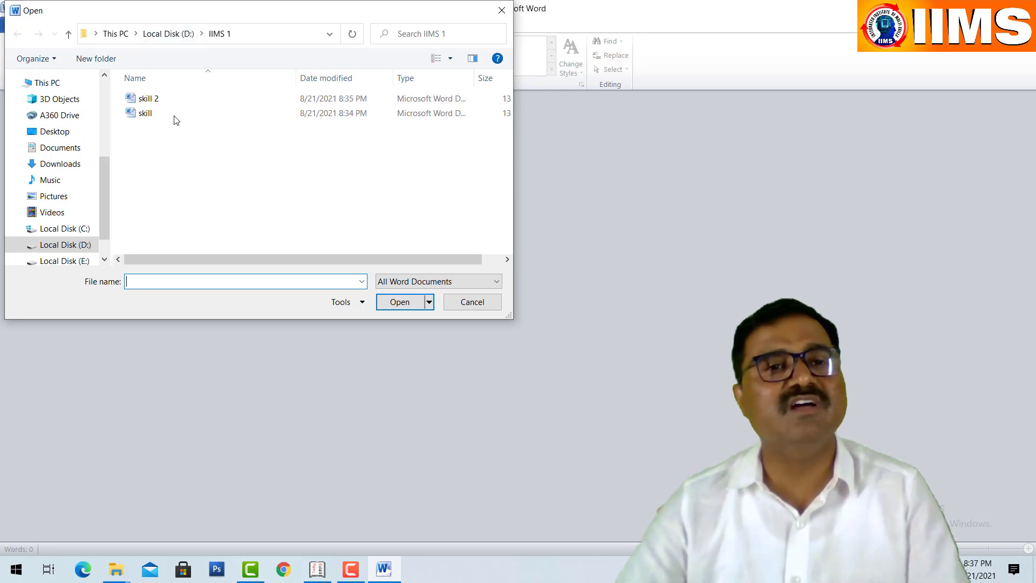
double_click(145, 113)
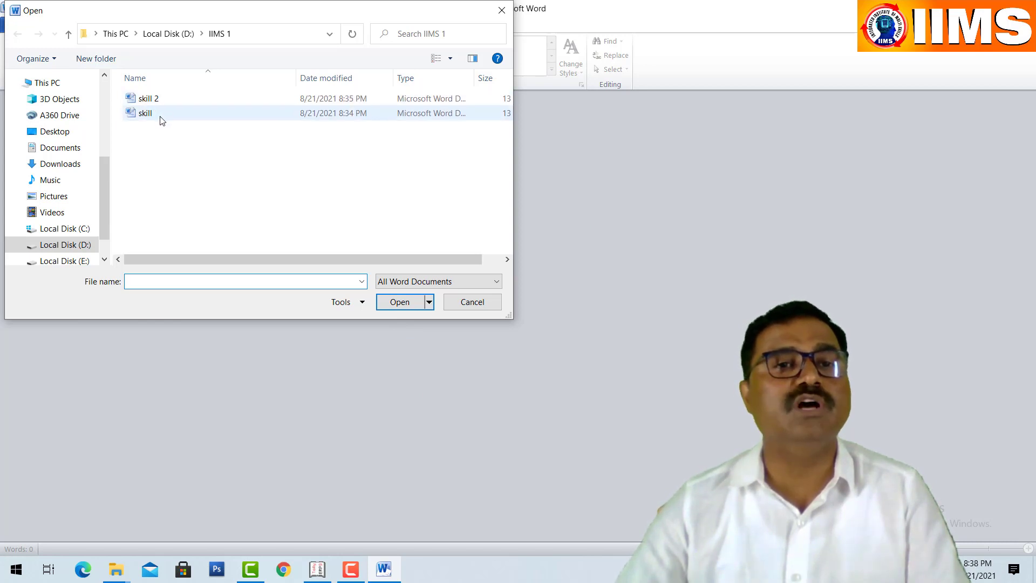
left_click(161, 118)
left_click(391, 304)
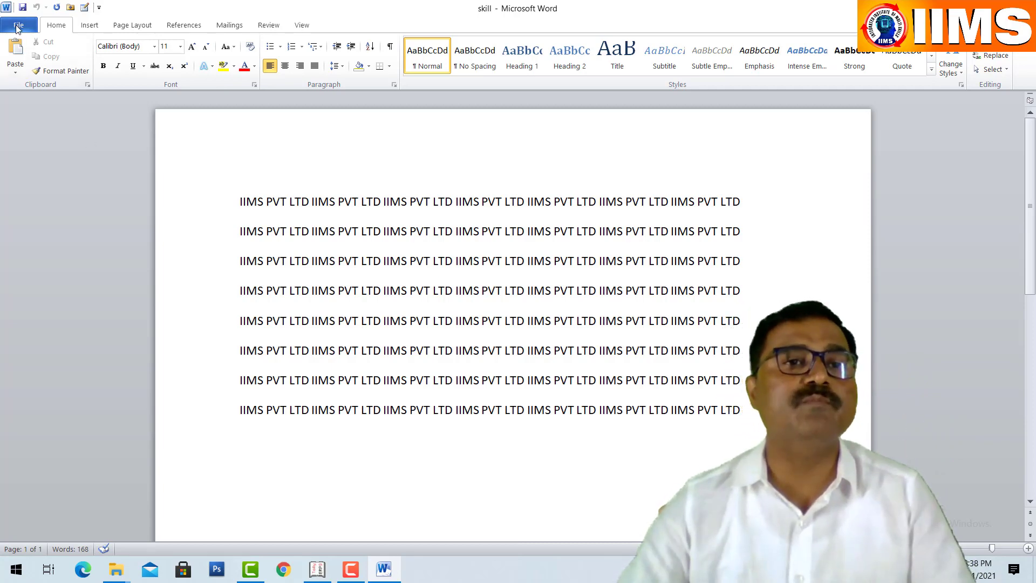
Create a new blank document from the Blank document template.
left_click(18, 27)
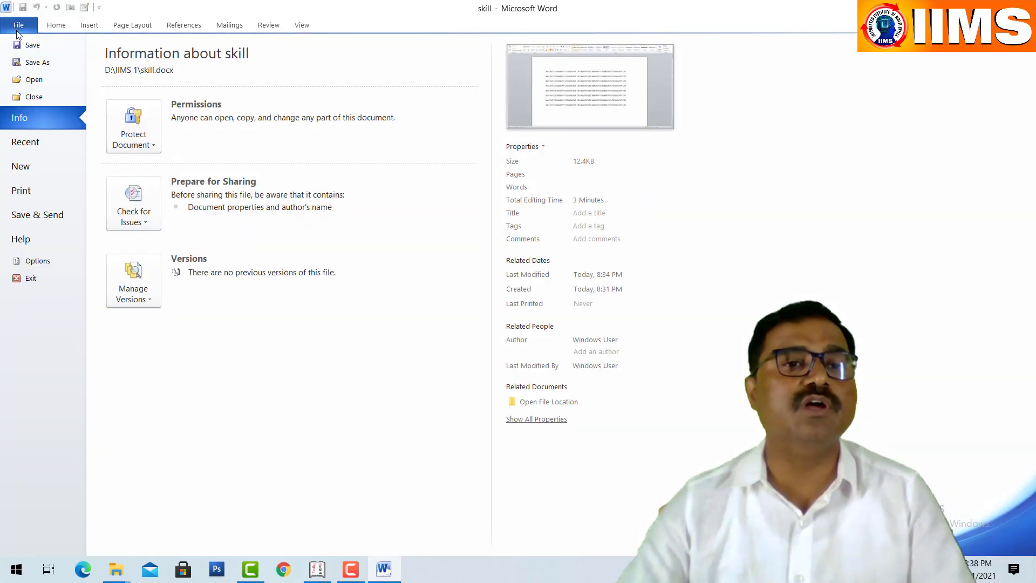
left_click(57, 171)
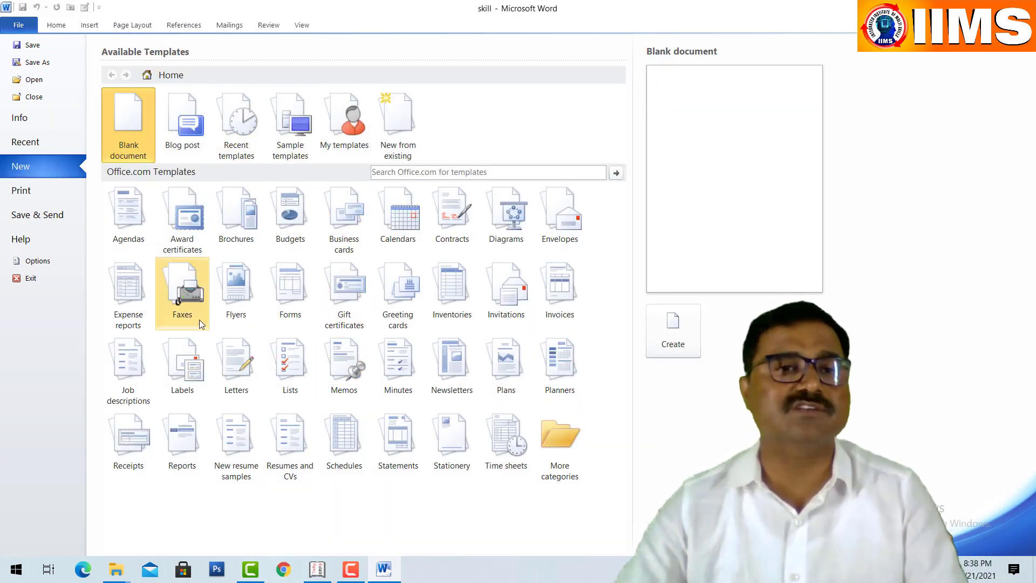
double_click(128, 126)
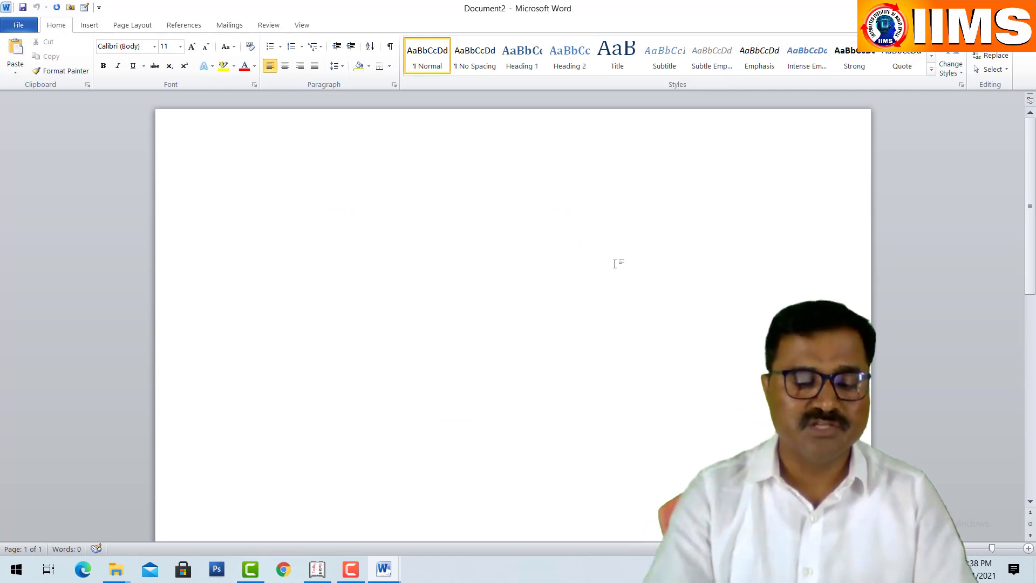
Type 'skill Training' and paste it repeatedly to build one long line.
type("ski")
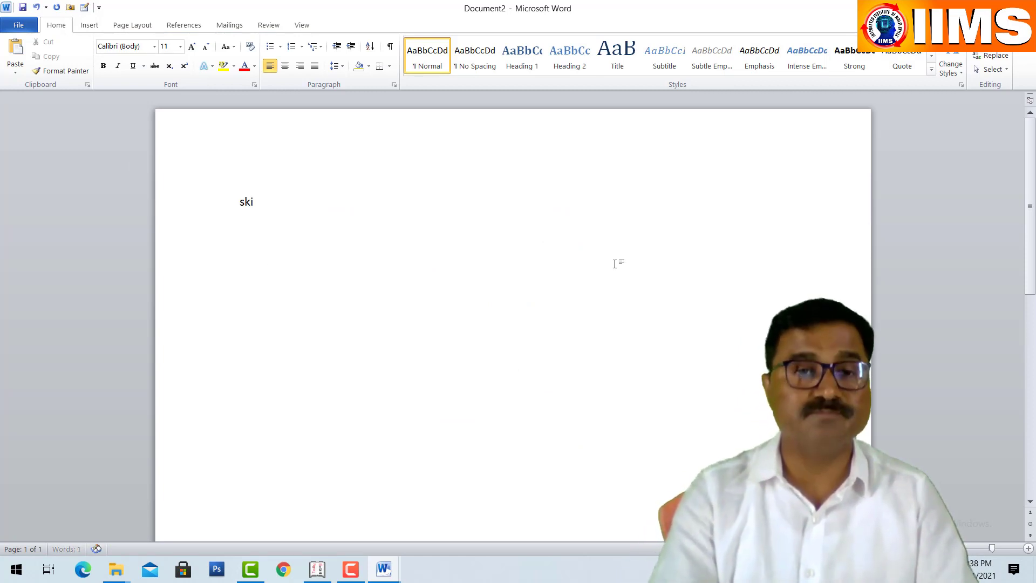
type("Skill Training")
key("ctrl+shift+Left")
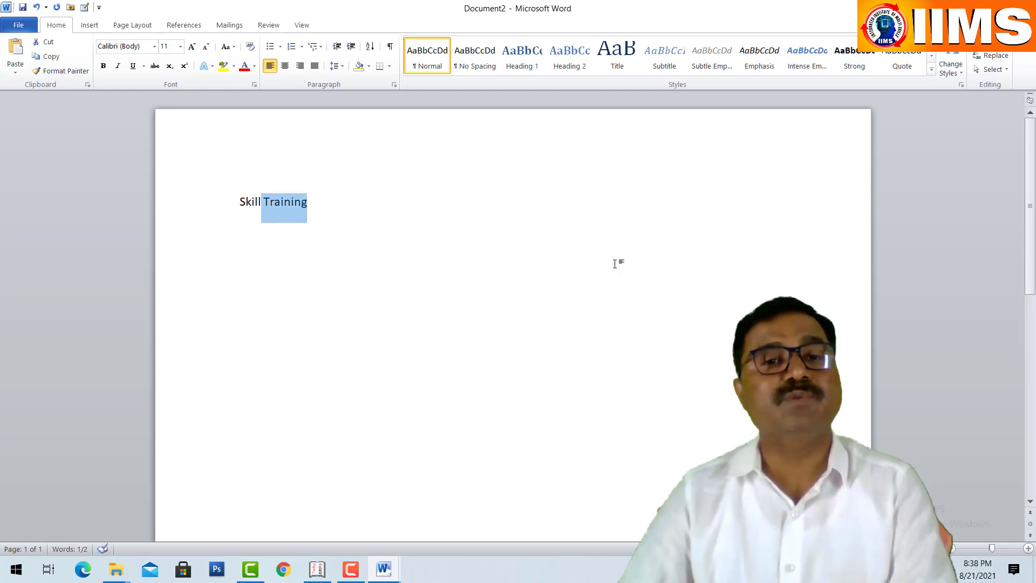
key("ctrl+a")
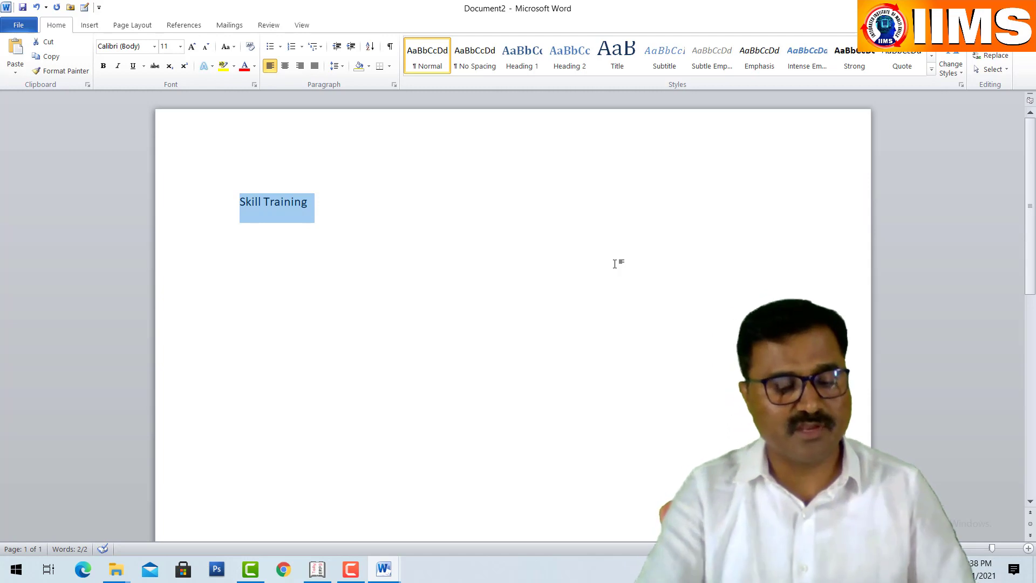
key("ctrl+v")
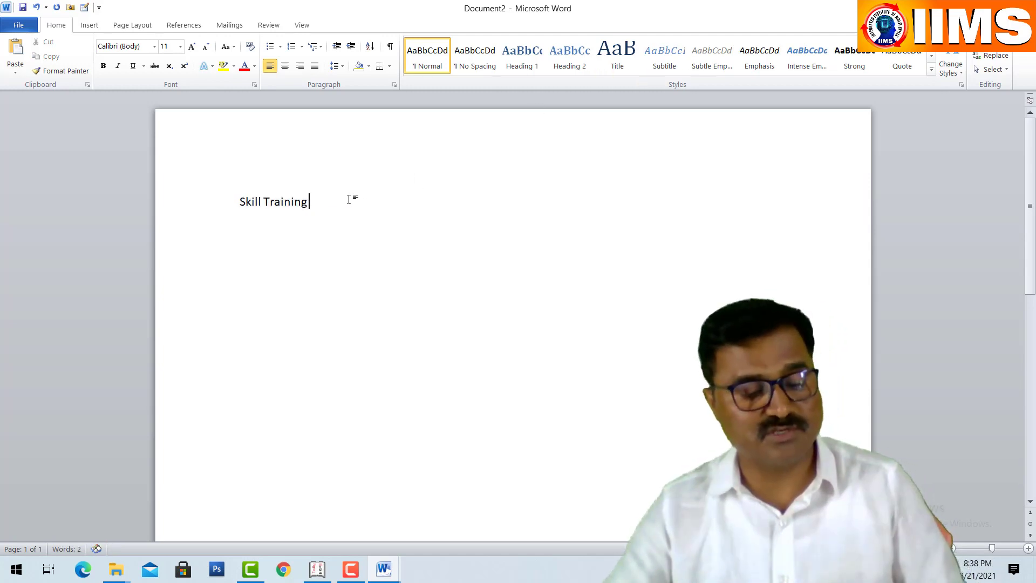
key("ctrl+v")
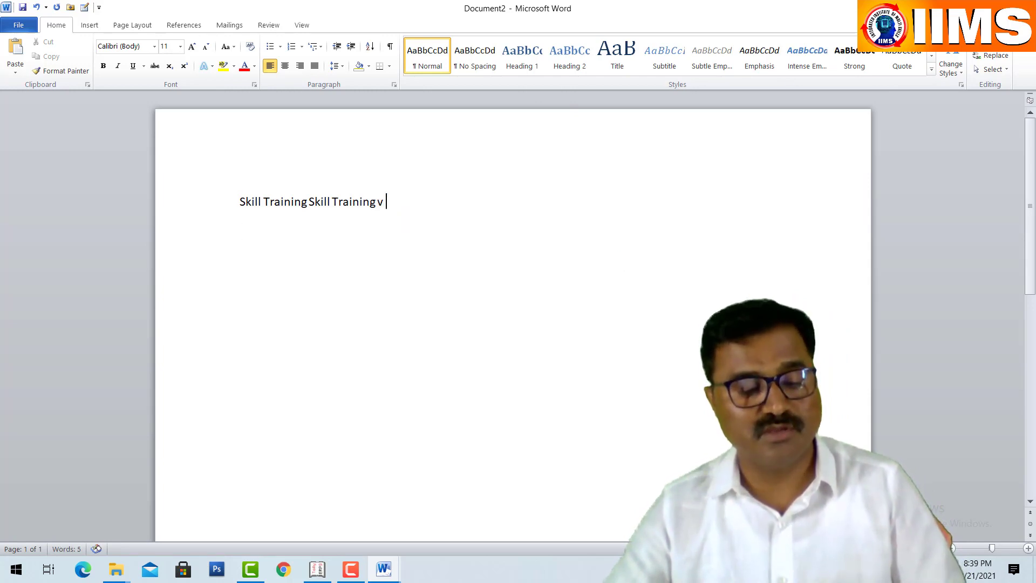
type("Skill Training")
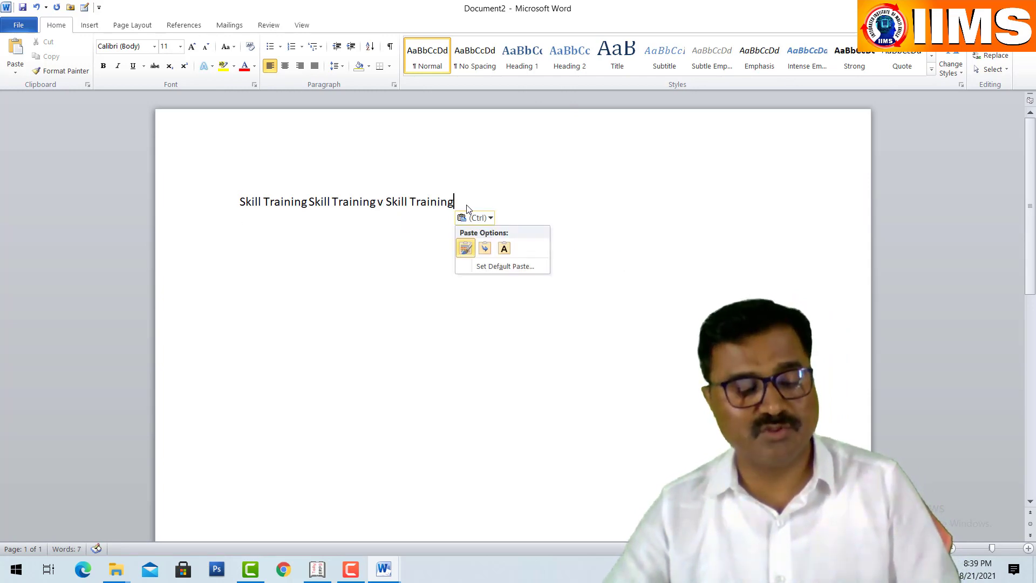
key("ctrl+v")
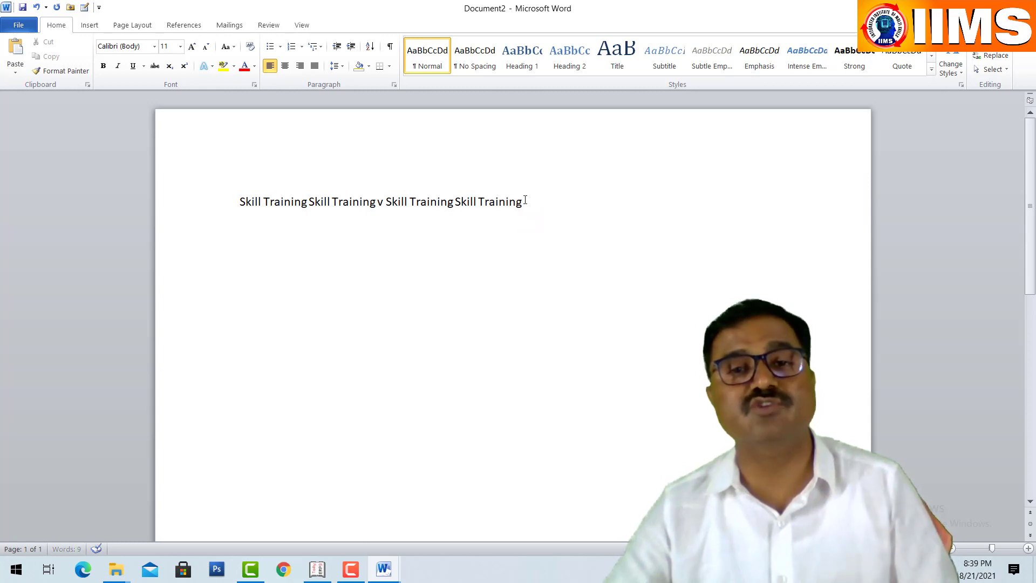
type("Skill Training")
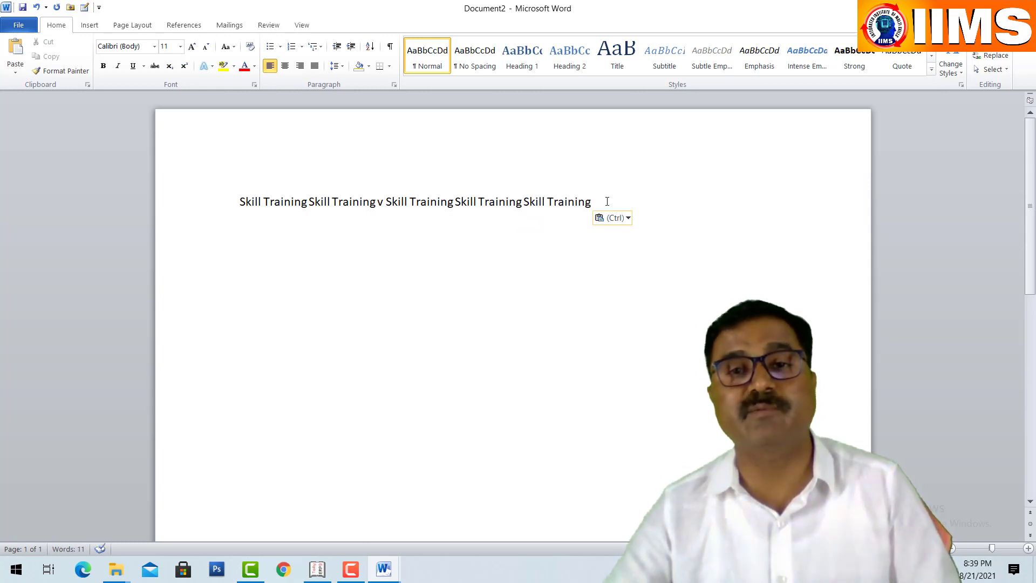
type("Skill Training")
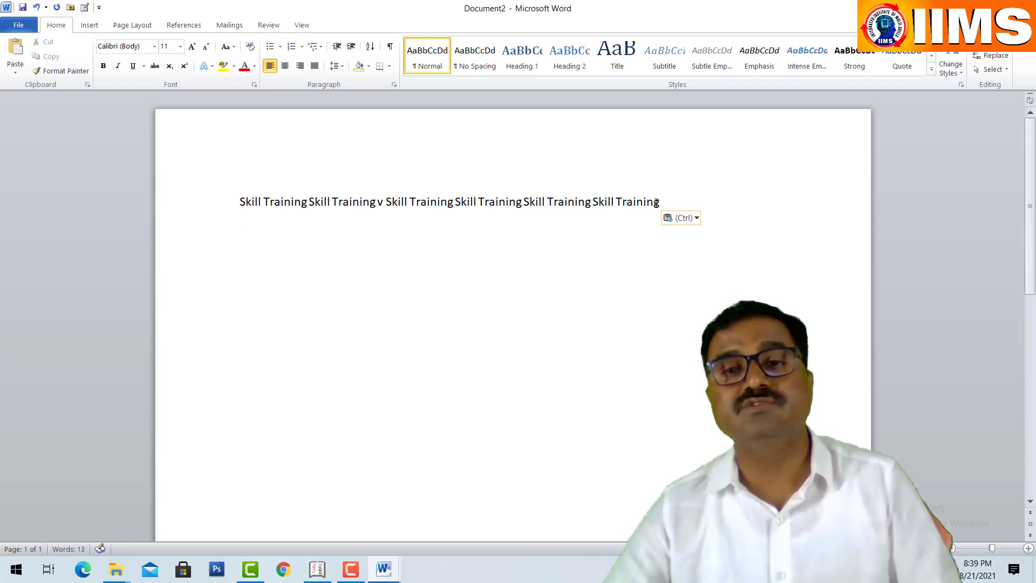
Select the Skill Training line and paste copies until there are eight lines.
left_click_drag(667, 201, 242, 201)
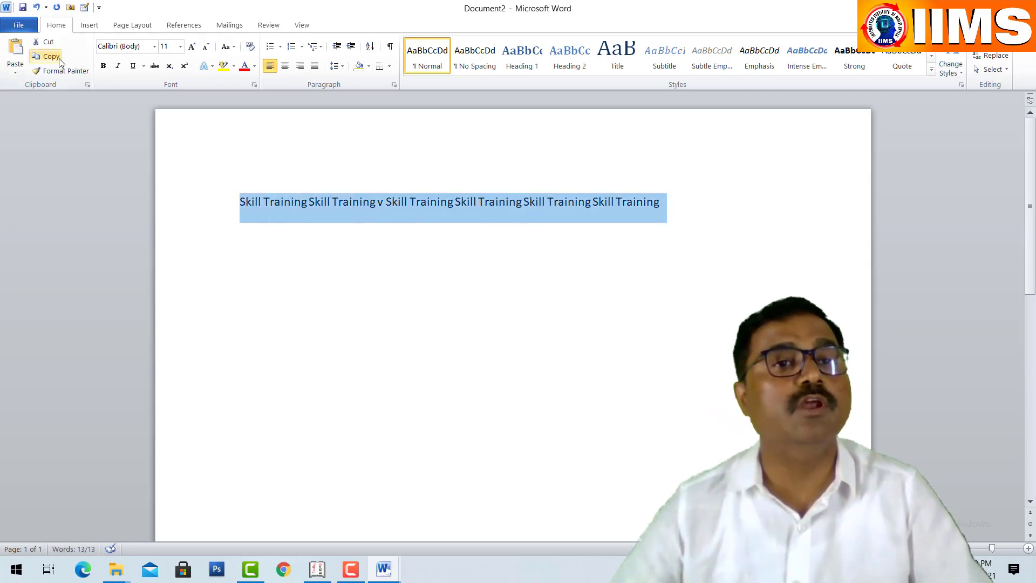
left_click(22, 59)
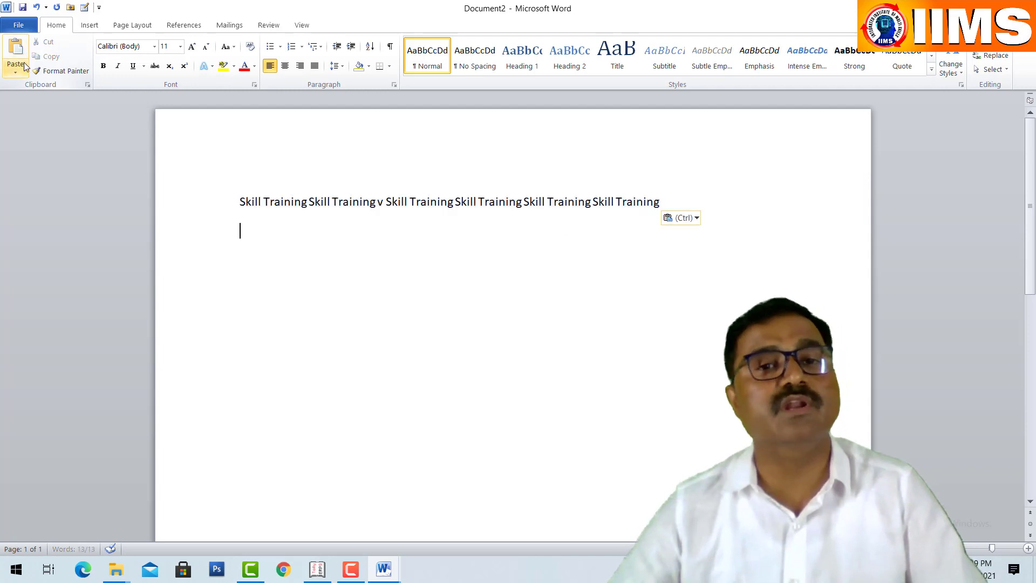
left_click(16, 60)
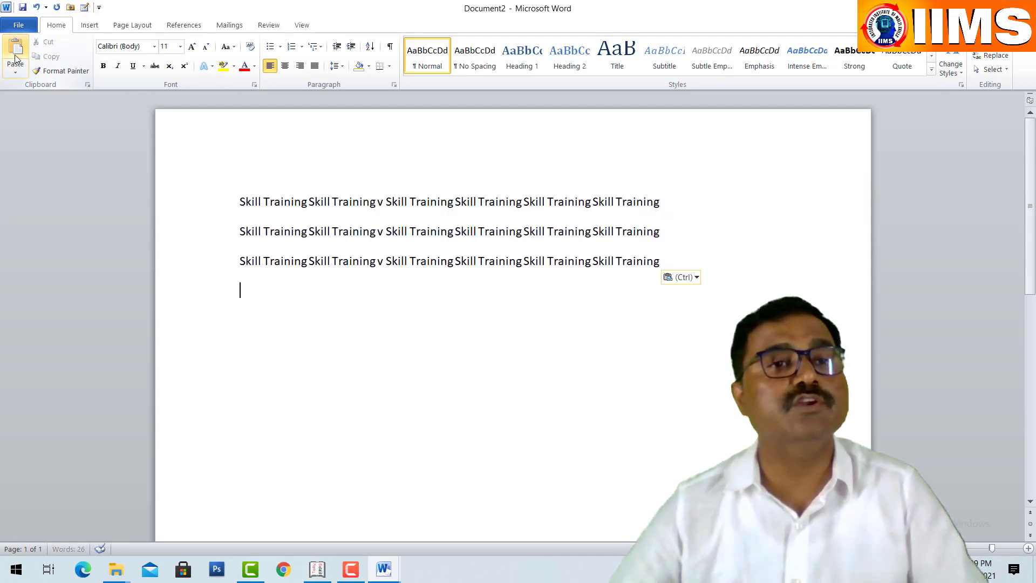
left_click(15, 59)
left_click(17, 60)
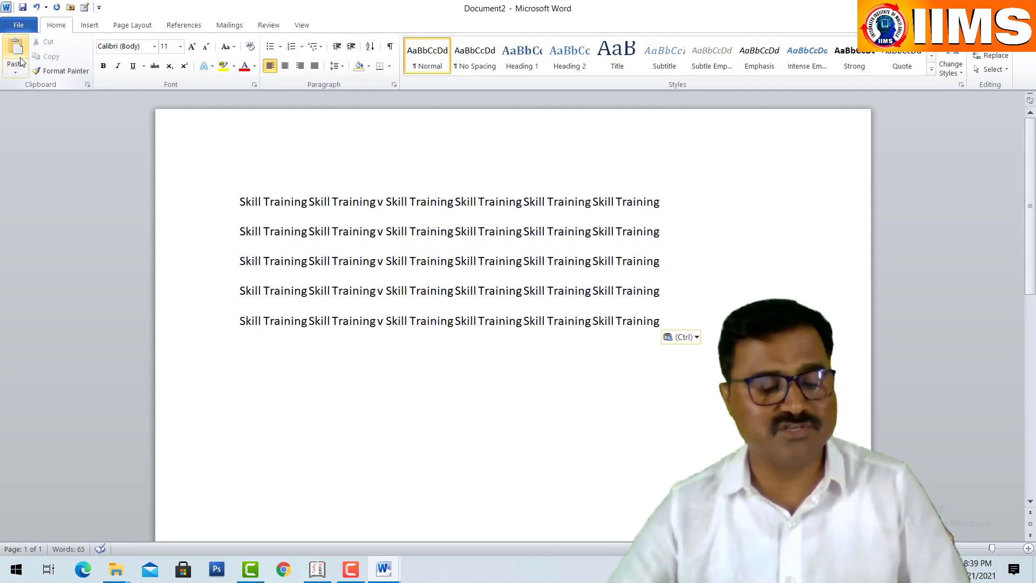
left_click(22, 65)
left_click(22, 65)
left_click(22, 64)
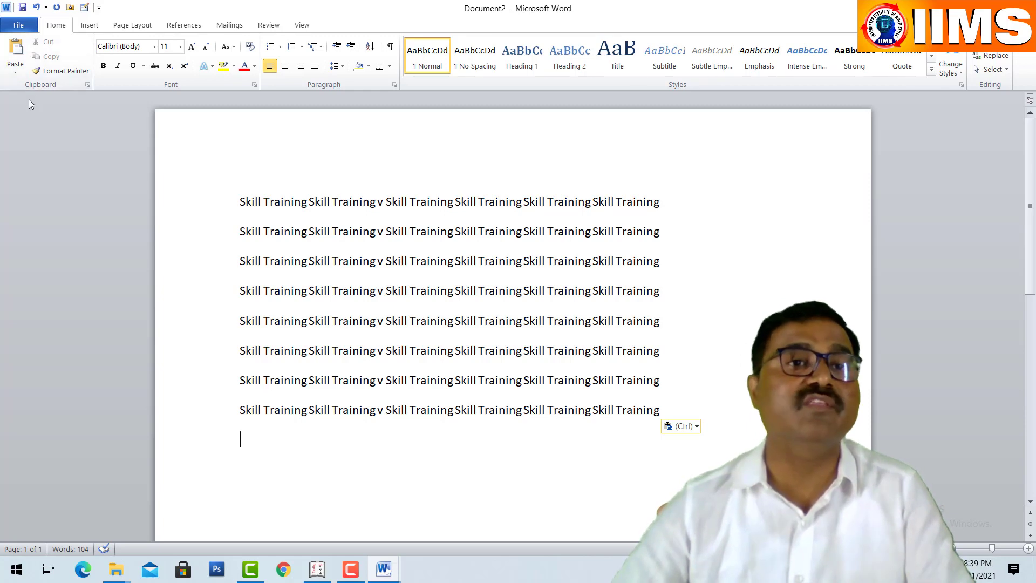
Save the new document as 'IIMS Skills' in the D:\IIMS 1 folder.
left_click(19, 25)
left_click(29, 44)
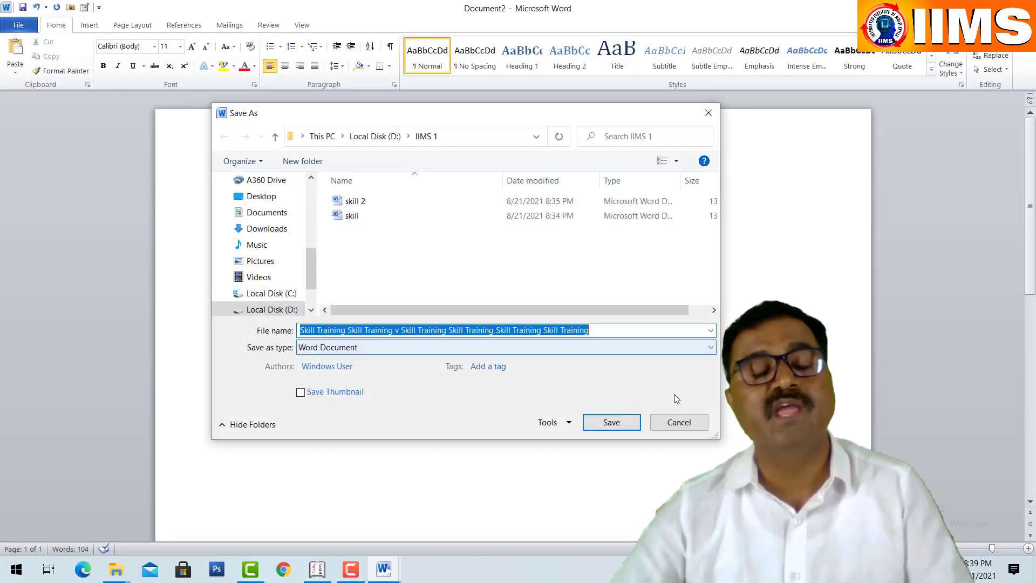
key("BackSpace")
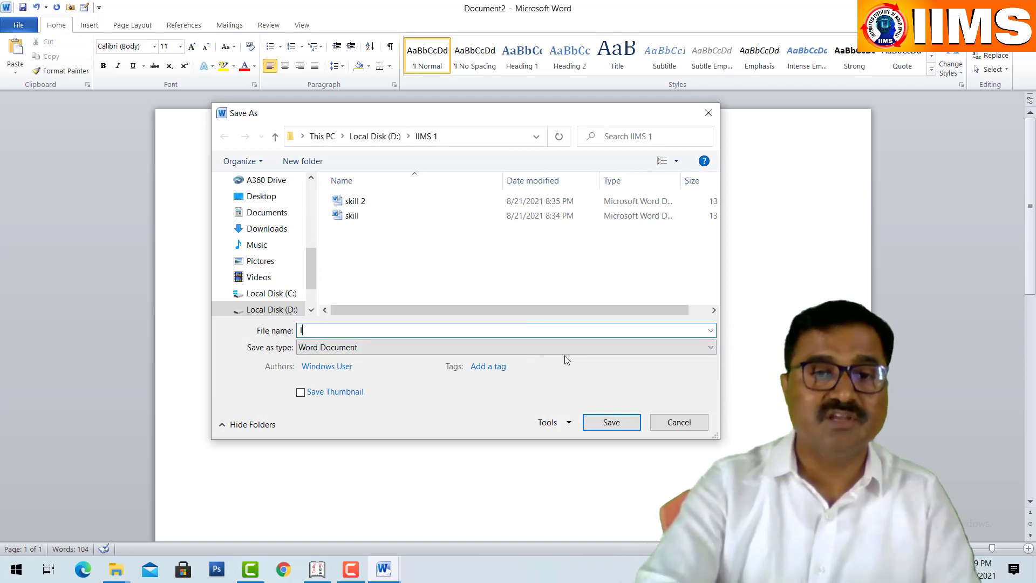
type("IIMS")
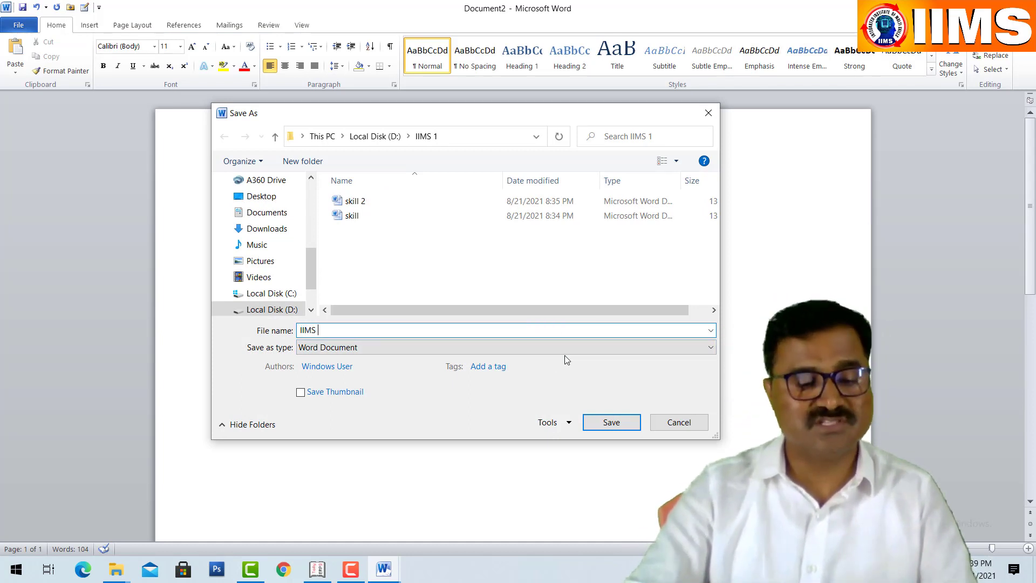
type("ll")
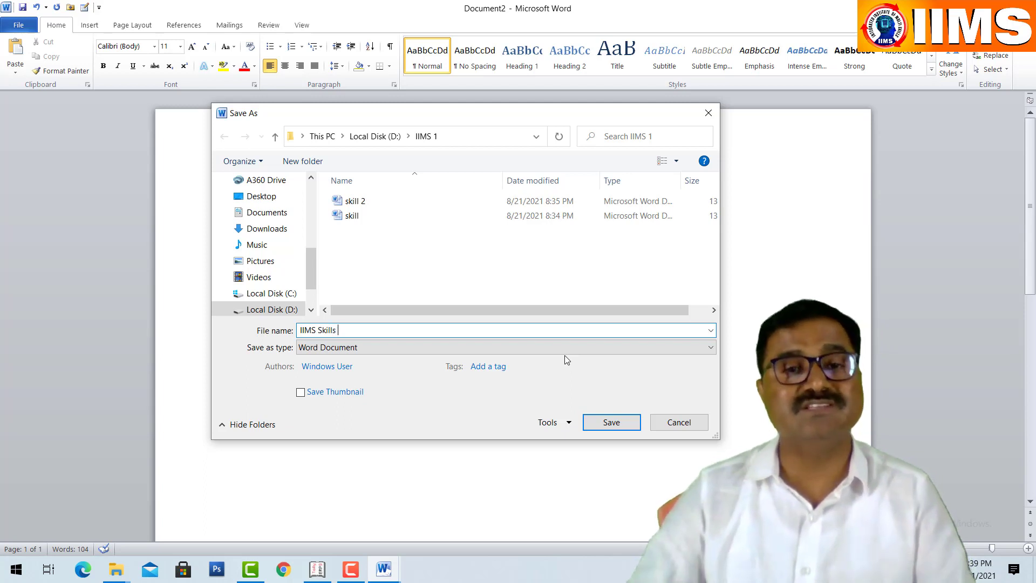
type("s")
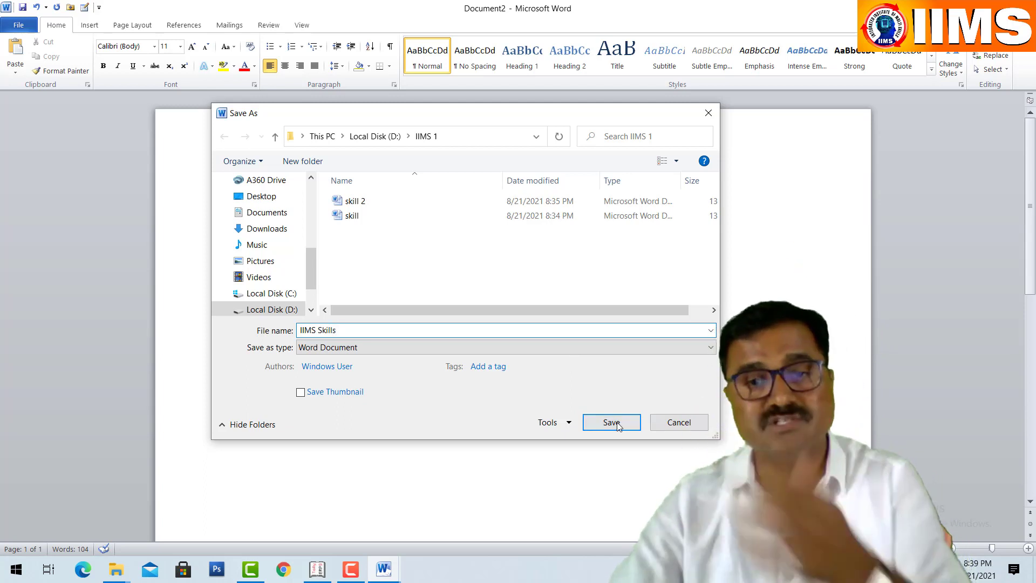
left_click(611, 427)
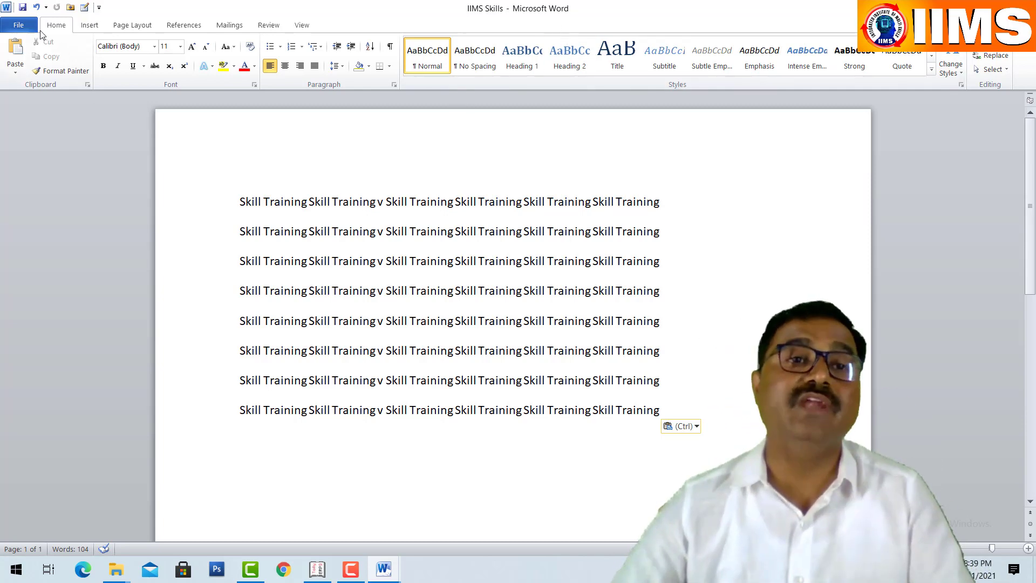
Exit Word from the File menu, closing the IIMS Skills document.
left_click(21, 26)
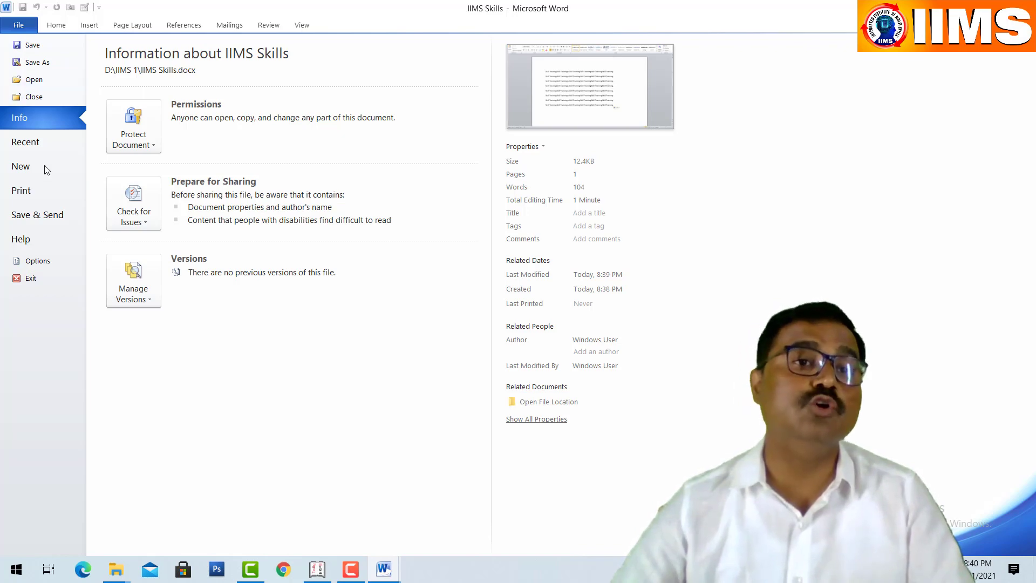
left_click(42, 279)
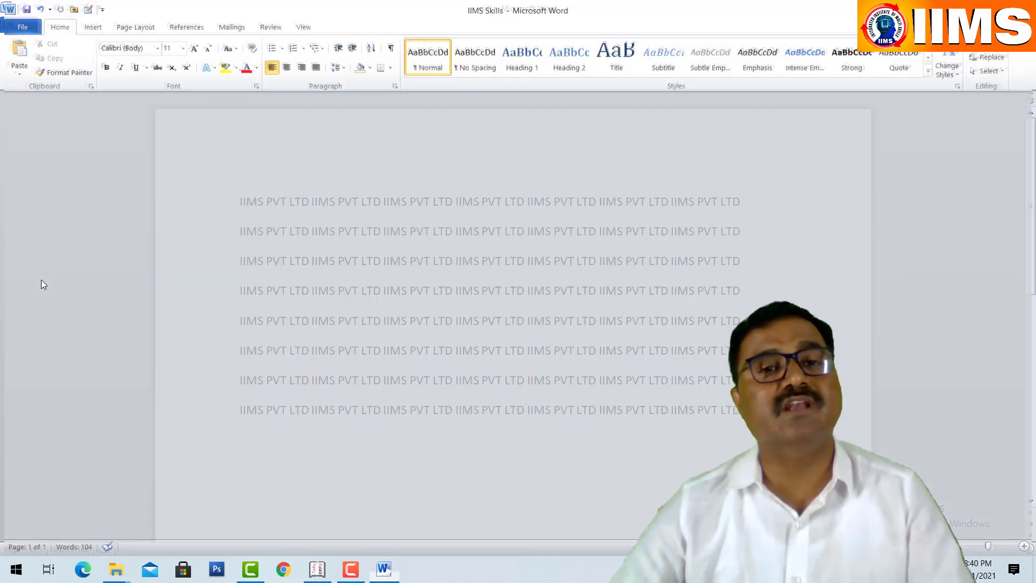